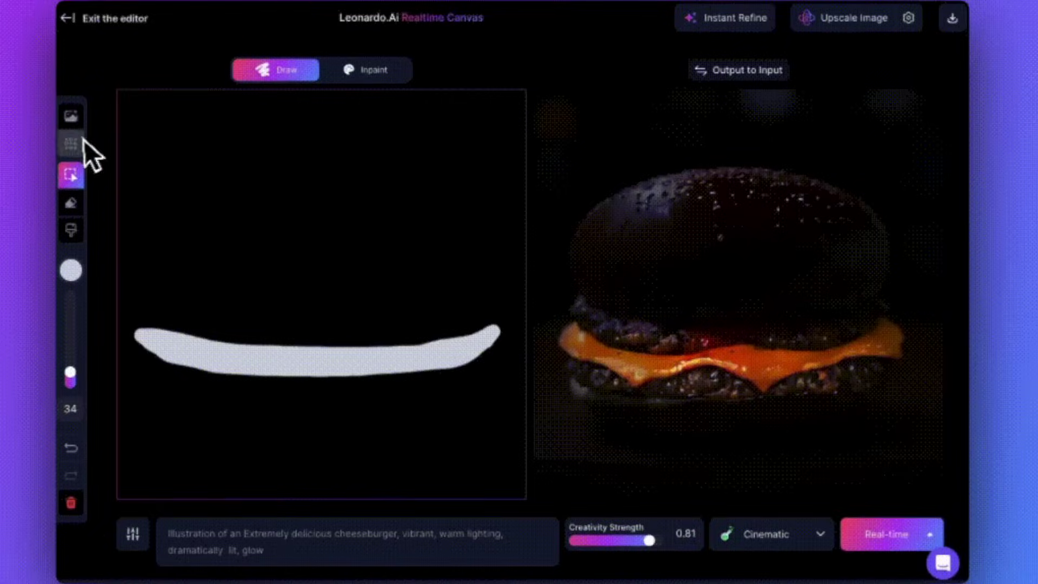
Step: Generate a cheeseburger image from 'burger, beef, glowing' in Realtime Canvas and nudge it right
drag(226, 199, 376, 349)
text(burger, beef, glowing)
click(360, 425)
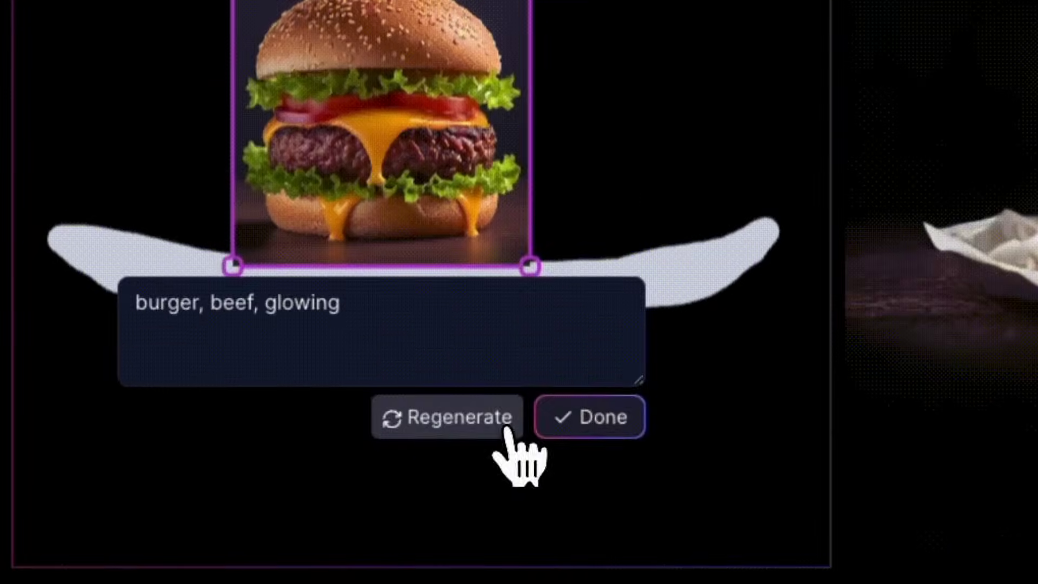
click(406, 424)
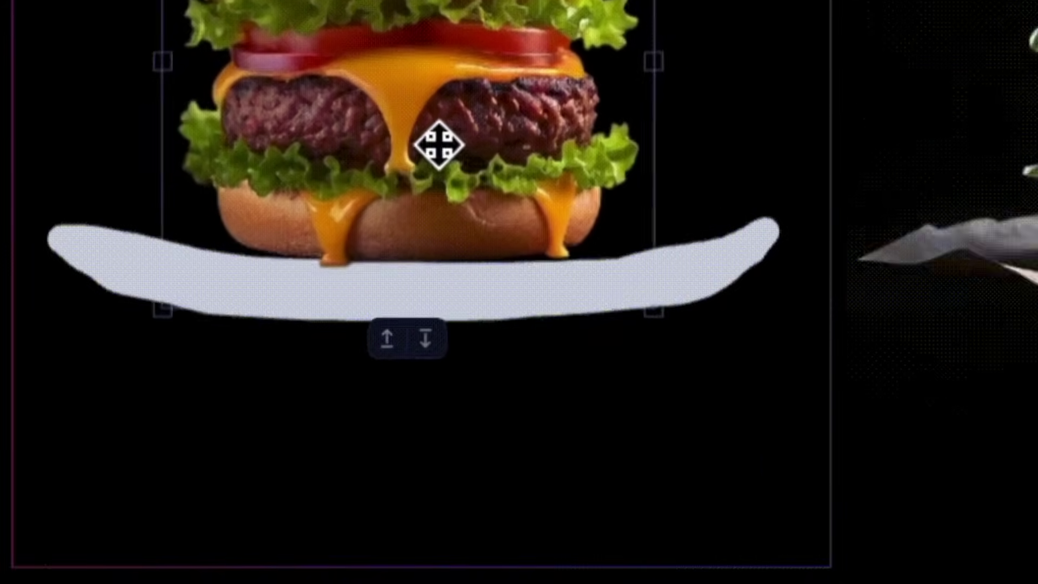
drag(438, 146, 452, 151)
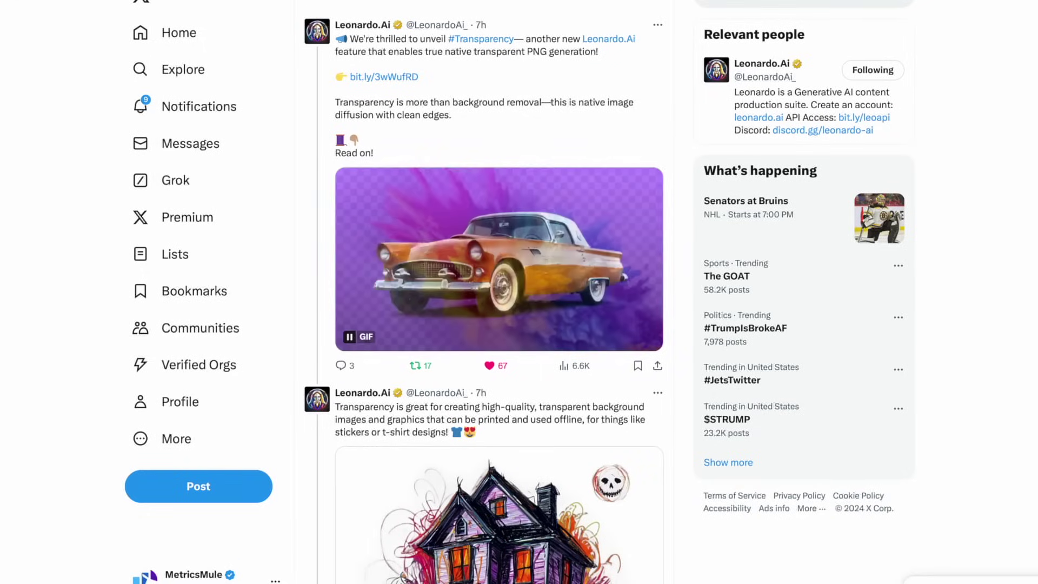
scroll(1020, 493, down, 2)
scroll(482, 292, down, 3)
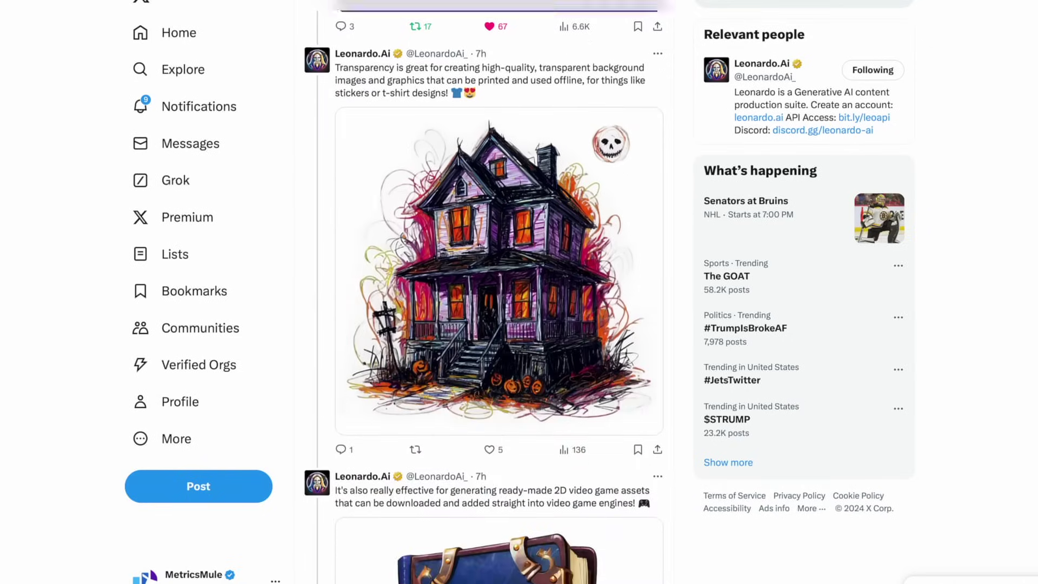
scroll(484, 292, down, 5)
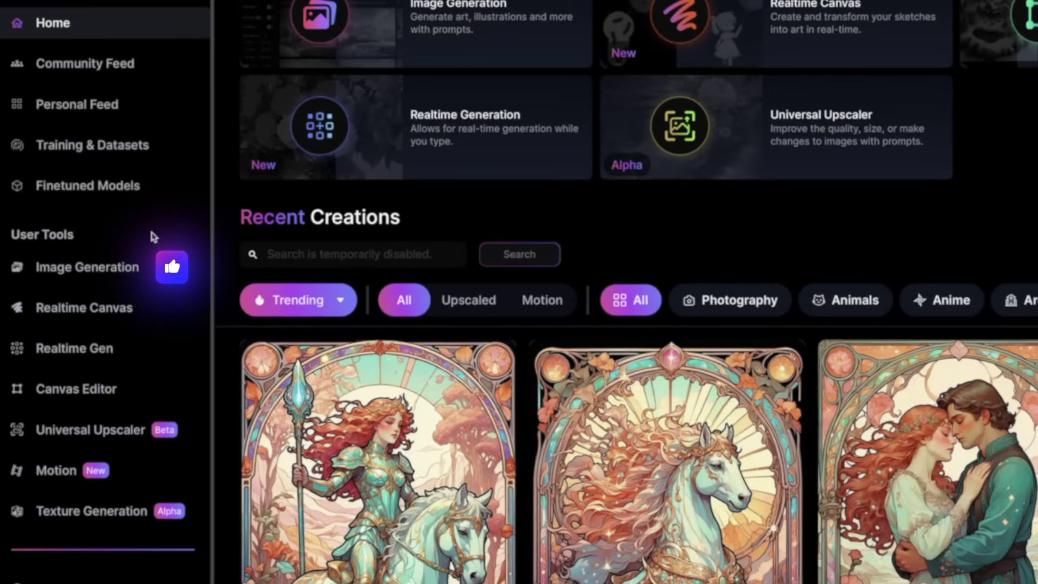
Step: Go to the Image Generation tool under User Tools in the sidebar
click(97, 274)
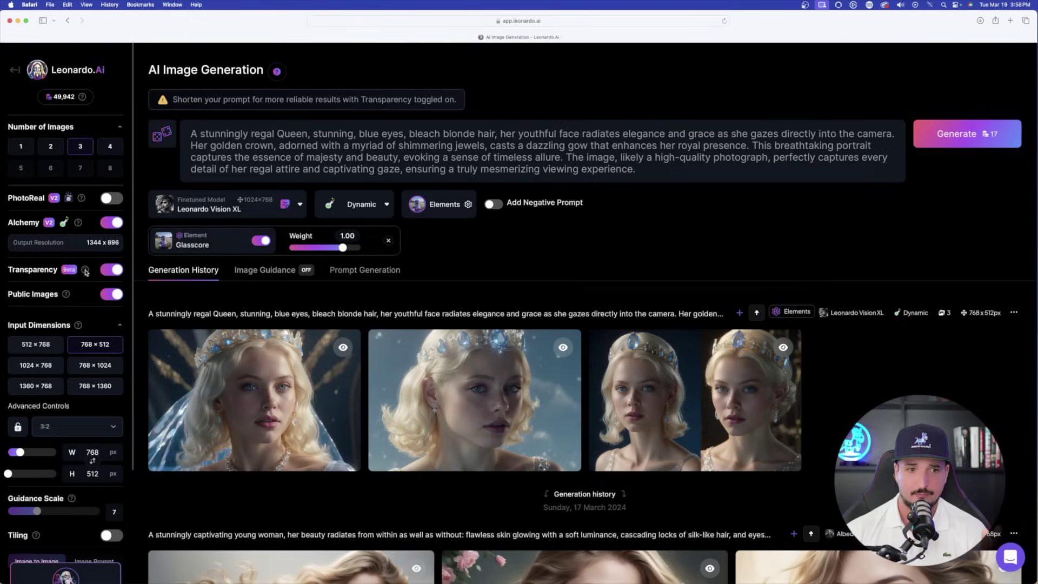
mouse_move(88, 273)
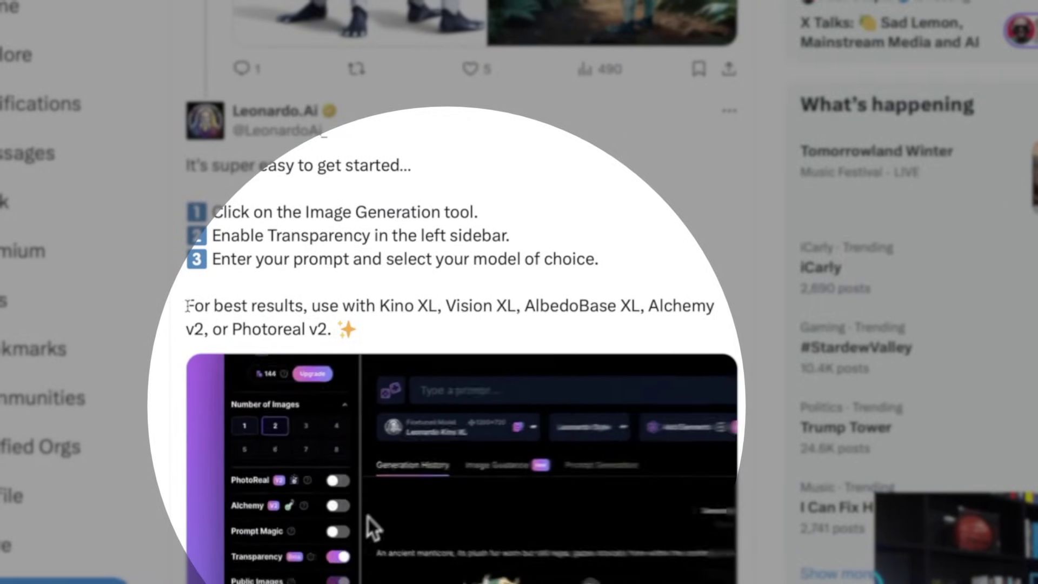
Step: Highlight the tweet's tip recommending Kino XL, Vision XL, AlbedoBase XL, Alchemy v2 or Photoreal v2
drag(186, 306, 351, 329)
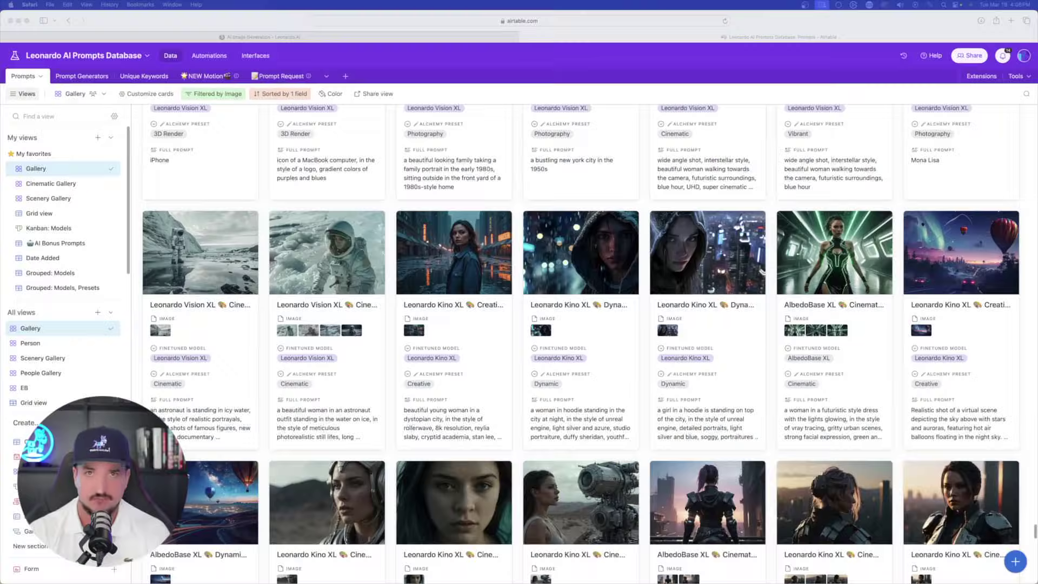
Step: Scroll the Airtable prompts gallery and open the astronaut prompt record
scroll(541, 228, down, 15)
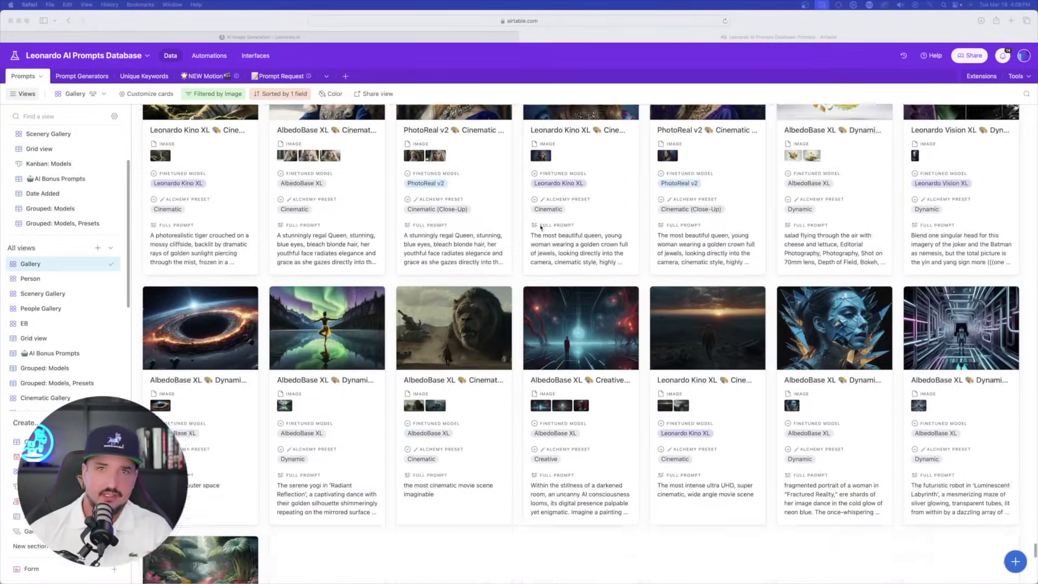
scroll(541, 227, down, 15)
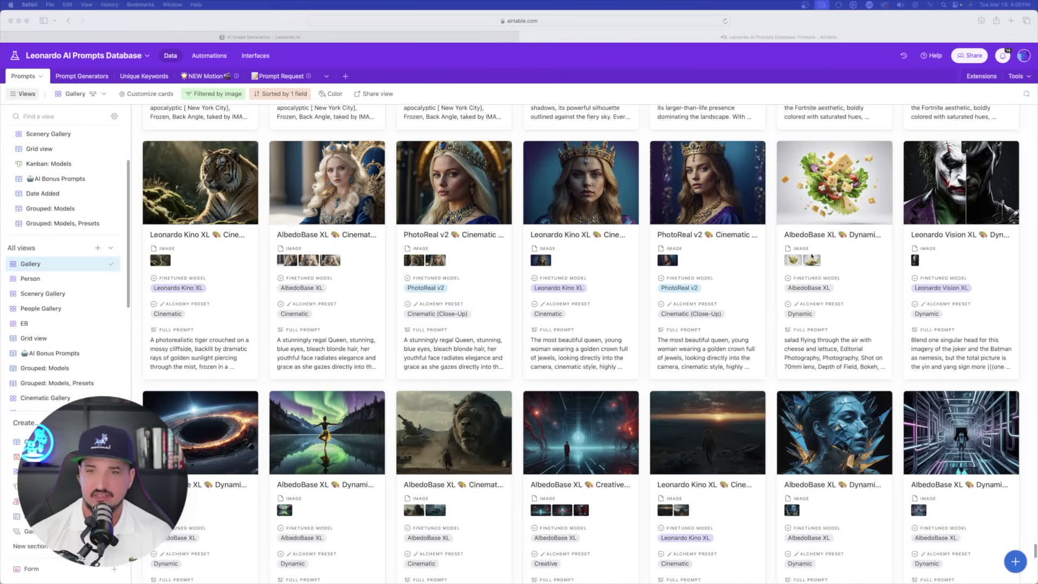
scroll(811, 256, down, 10)
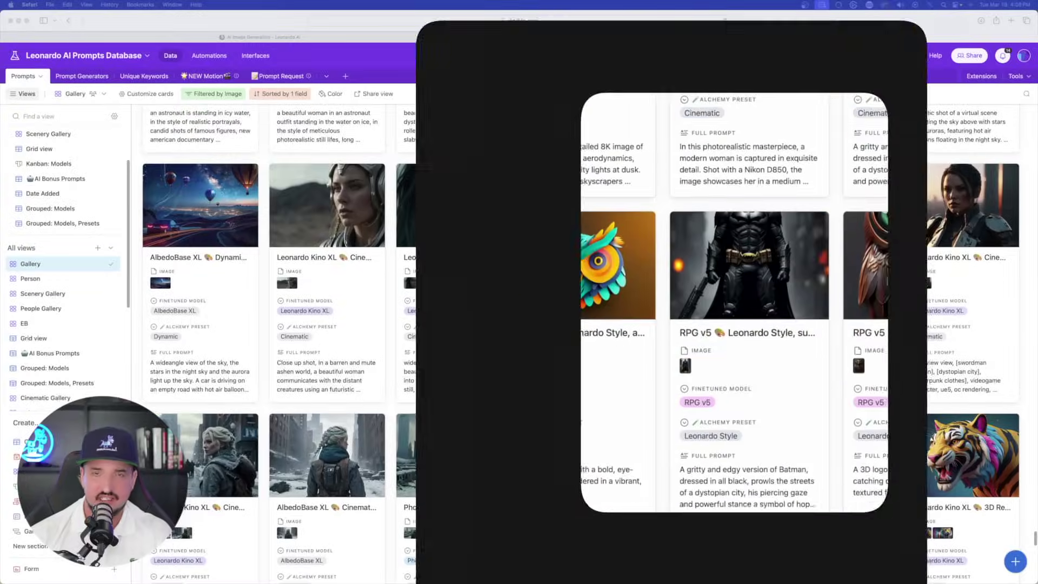
scroll(703, 325, down, 15)
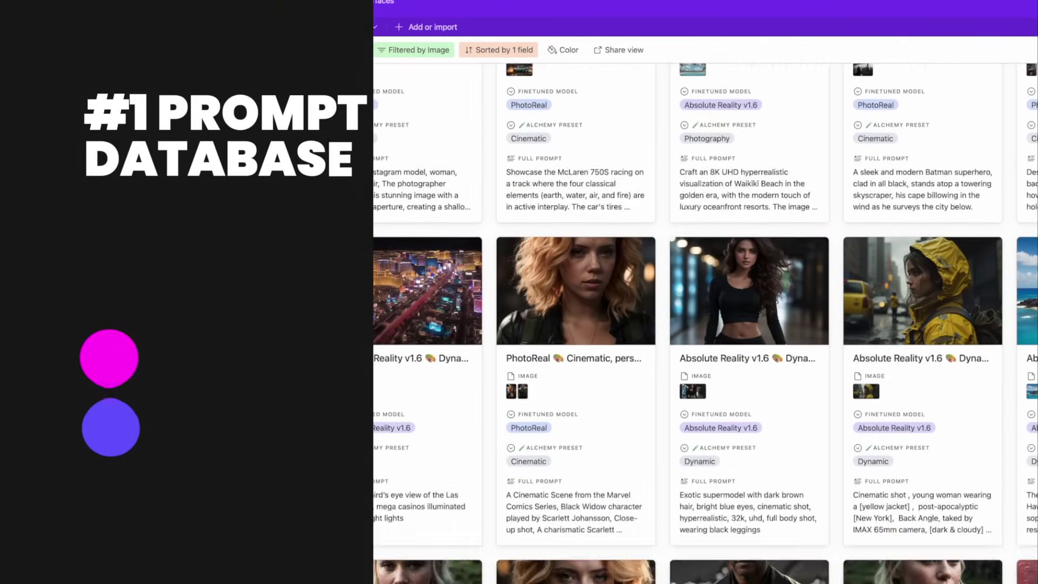
scroll(703, 325, down, 20)
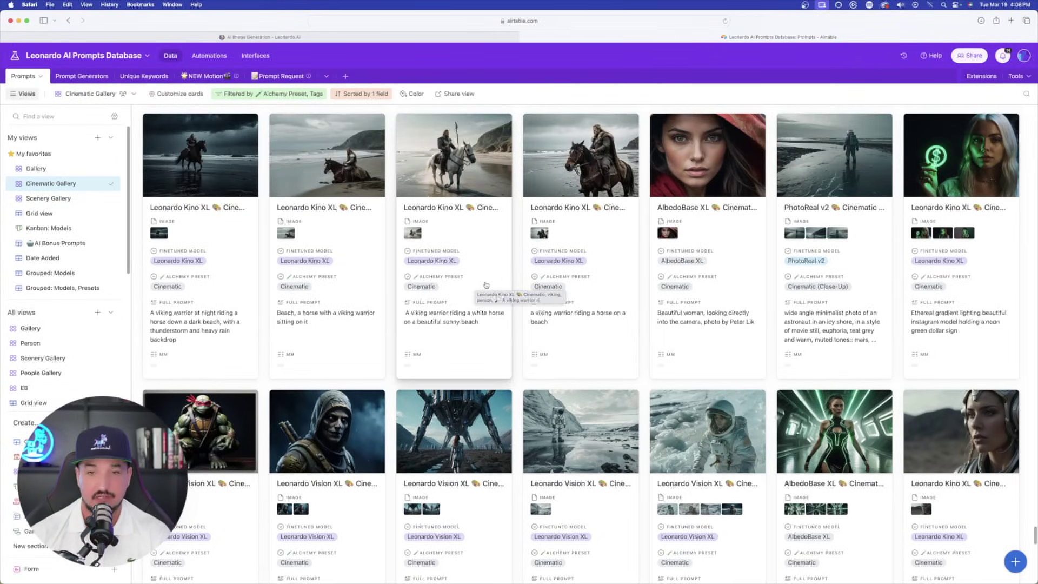
click(581, 428)
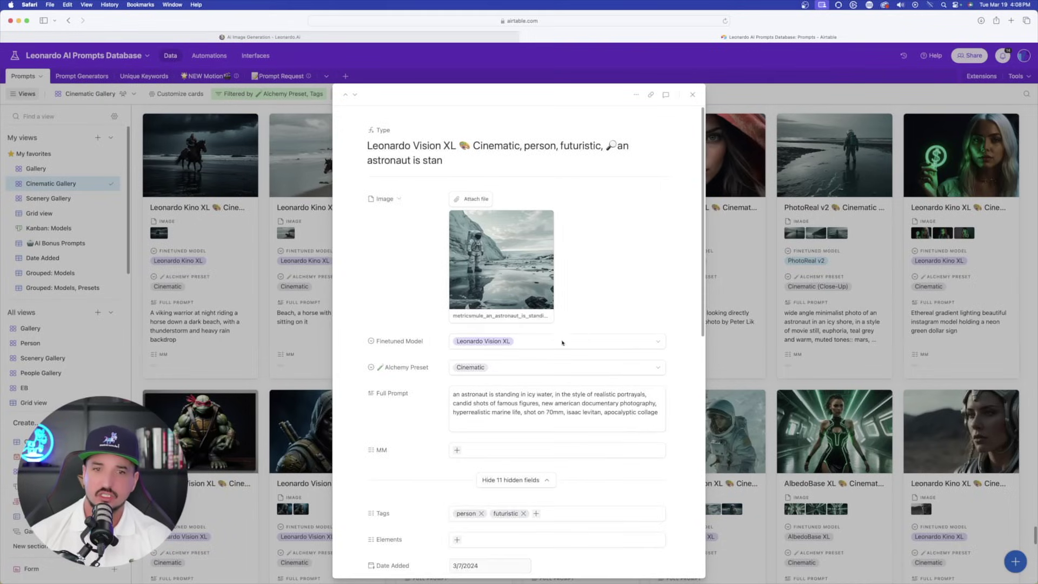
Step: Preview the astronaut image full screen, then bring up the Prompt Generators T-shirt design record
scroll(602, 305, down, 1)
click(514, 238)
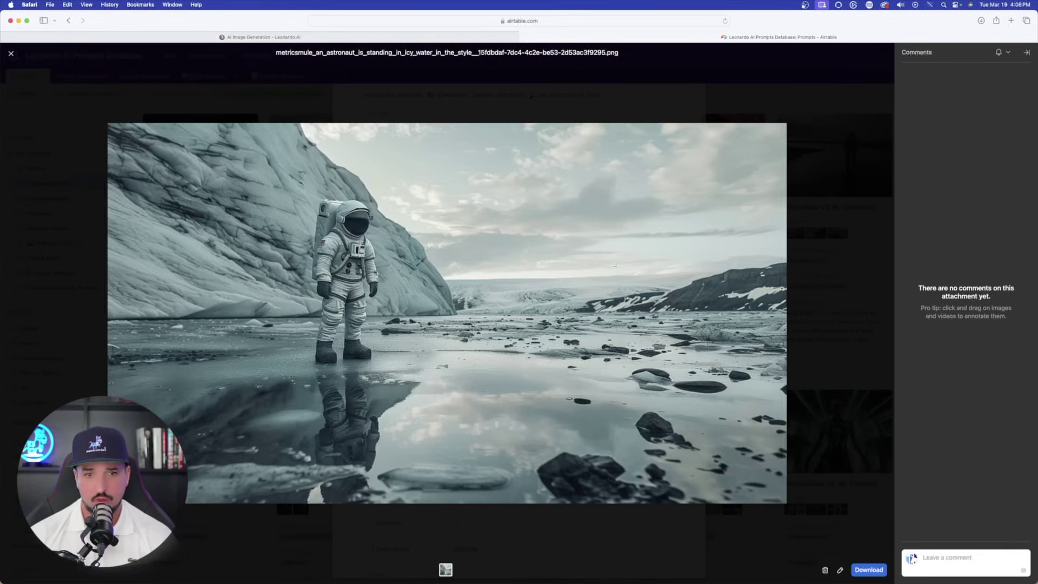
key(Escape)
scroll(485, 315, down, 1)
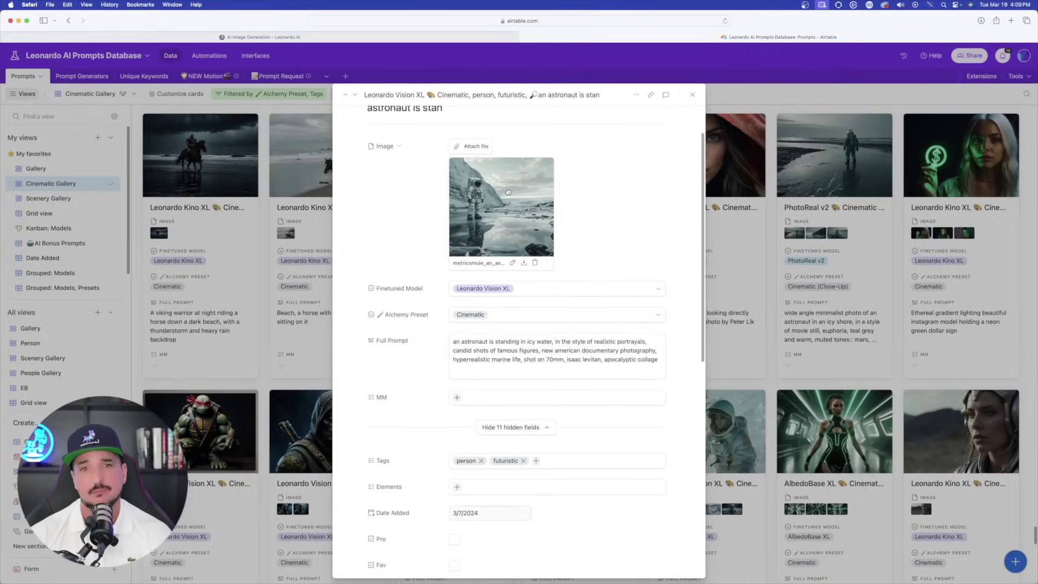
click(498, 132)
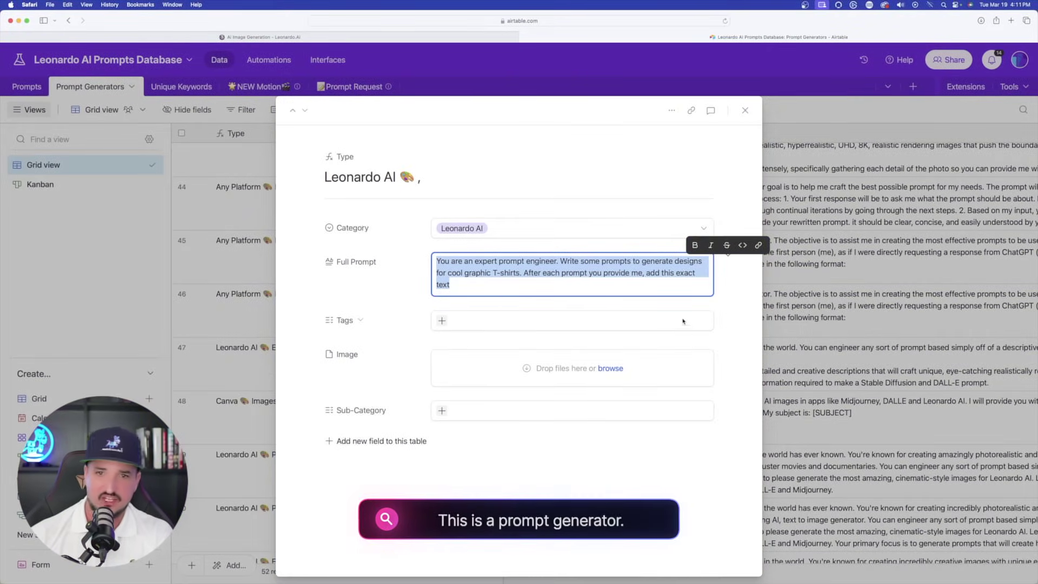
Step: Select the full T-shirt prompt text, then browse the Unique Keywords gallery of lighting terms
triple_click(652, 289)
key(super+c)
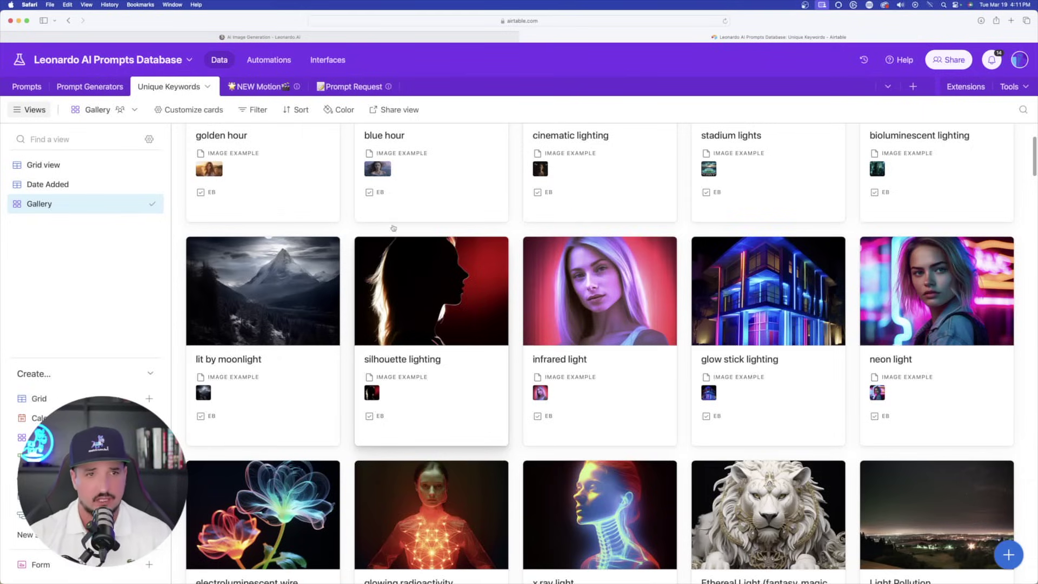
scroll(490, 294, down, 3)
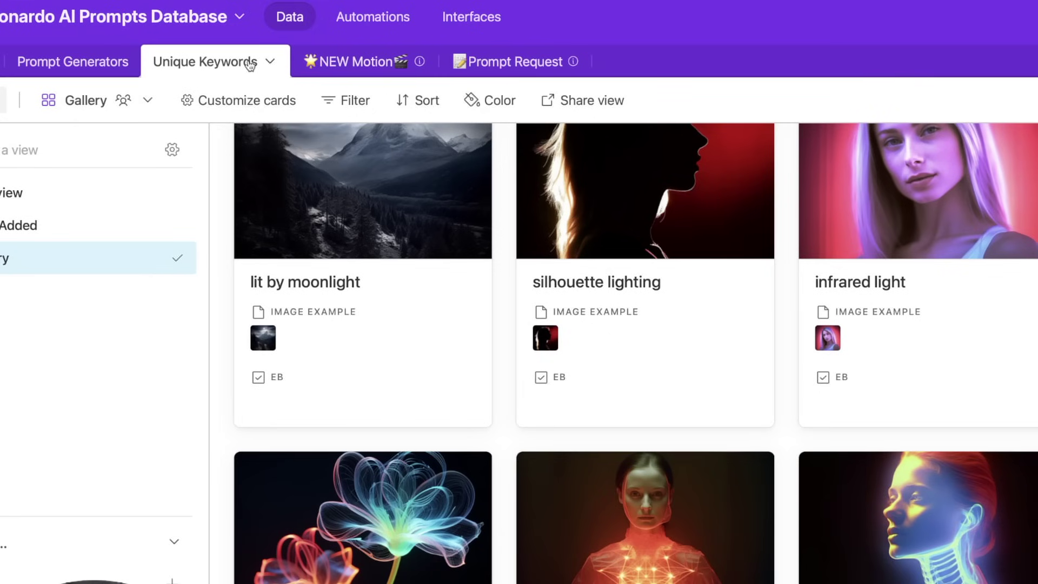
scroll(906, 457, down, 1)
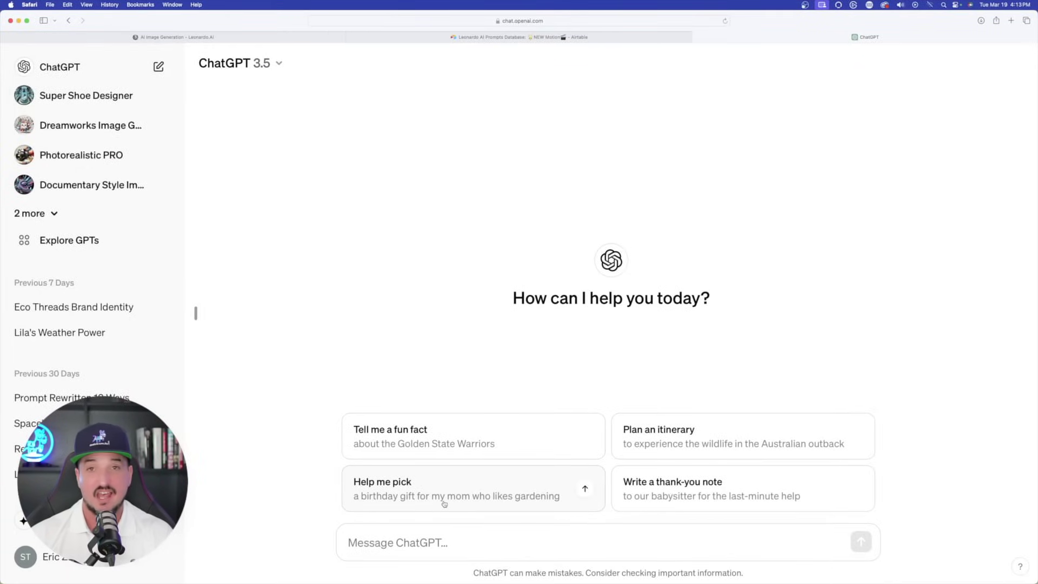
Step: Paste the copied T-shirt design prompt into ChatGPT and select the sent prompt message
click(426, 541)
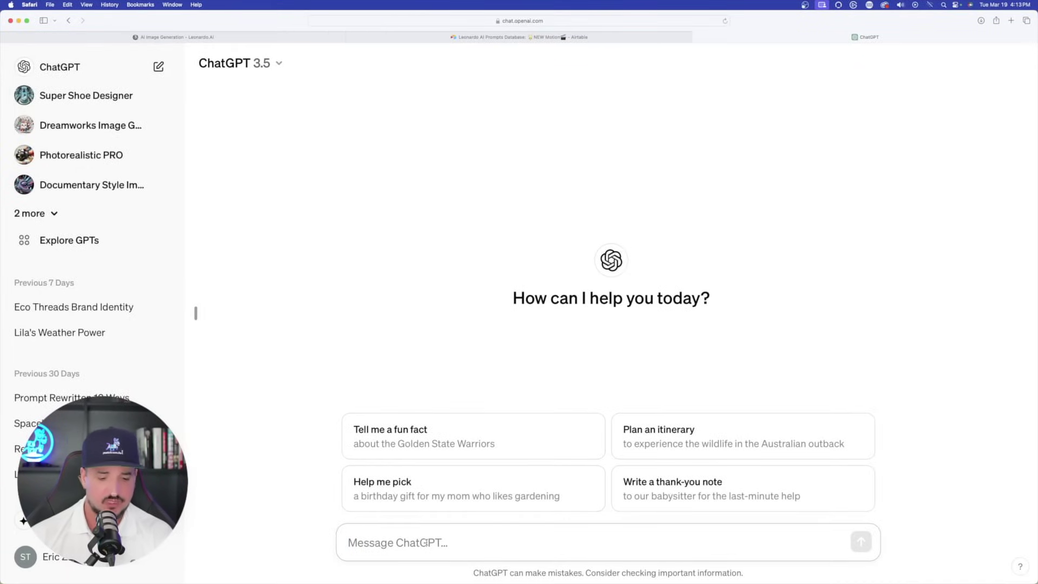
key(super+v)
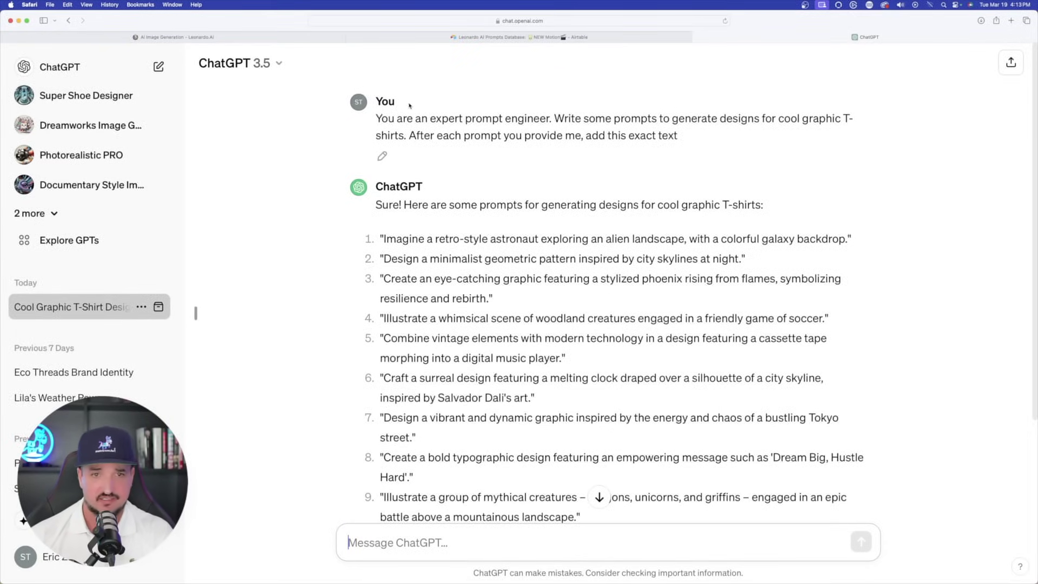
drag(377, 116, 690, 134)
key(super+c)
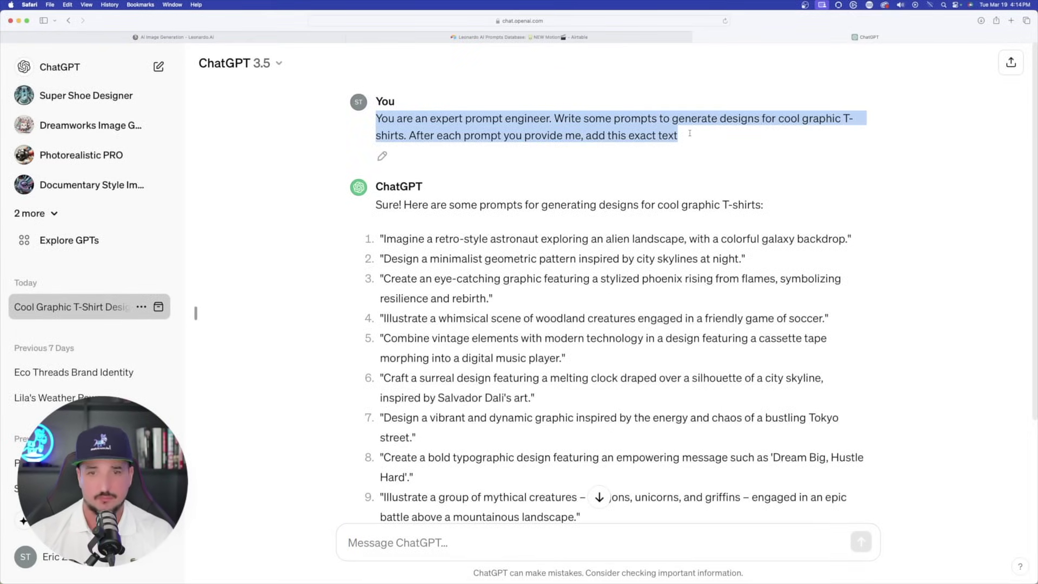
scroll(682, 135, down, 10)
scroll(683, 134, up, 10)
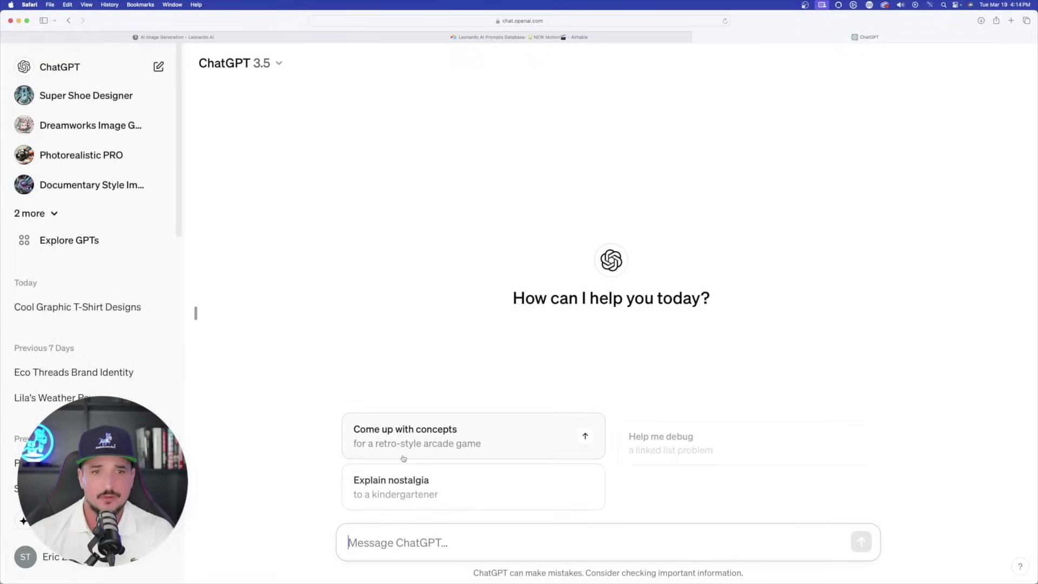
Step: Paste the T-shirt prompt into a new chat, add 'Base it around my subject: Supercars', and send
key(super+v)
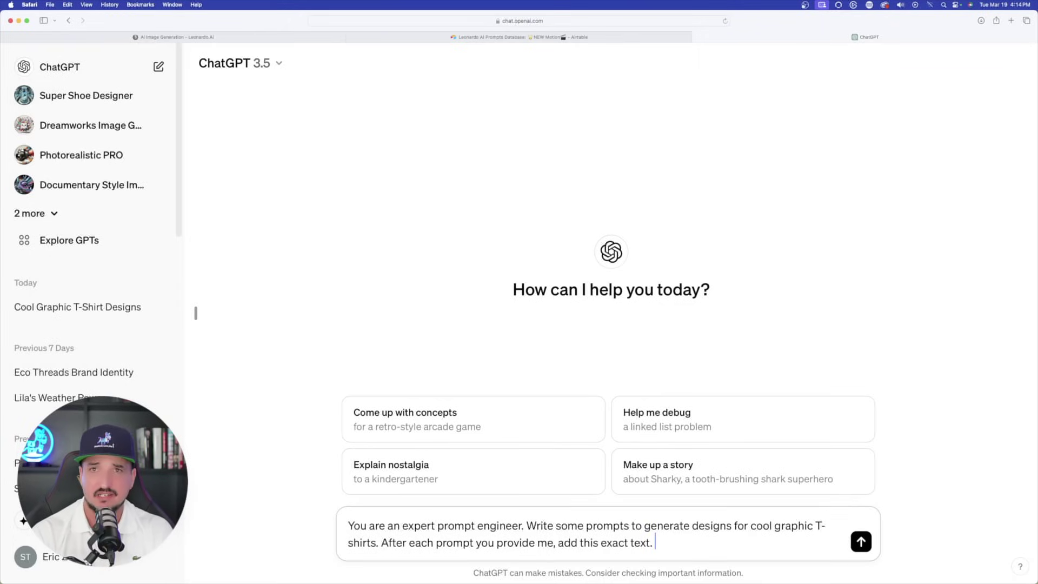
text(Base it around my subject: Supercars)
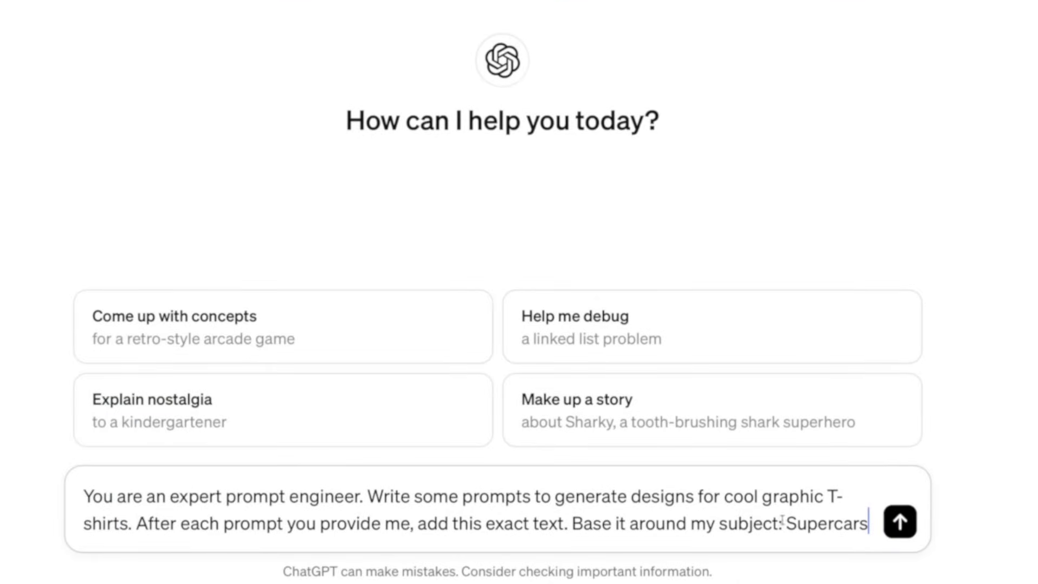
click(899, 522)
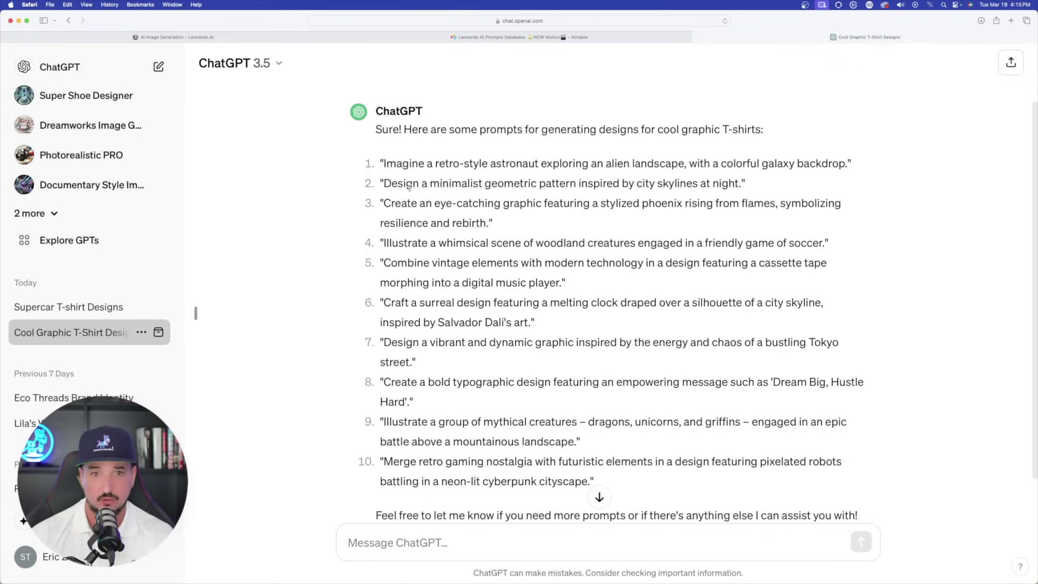
Step: Copy the minimalist geometric skyline prompt and switch Leonardo's model to AlbedoBase XL
drag(382, 183, 739, 184)
key(super+c)
key(ctrl+Tab)
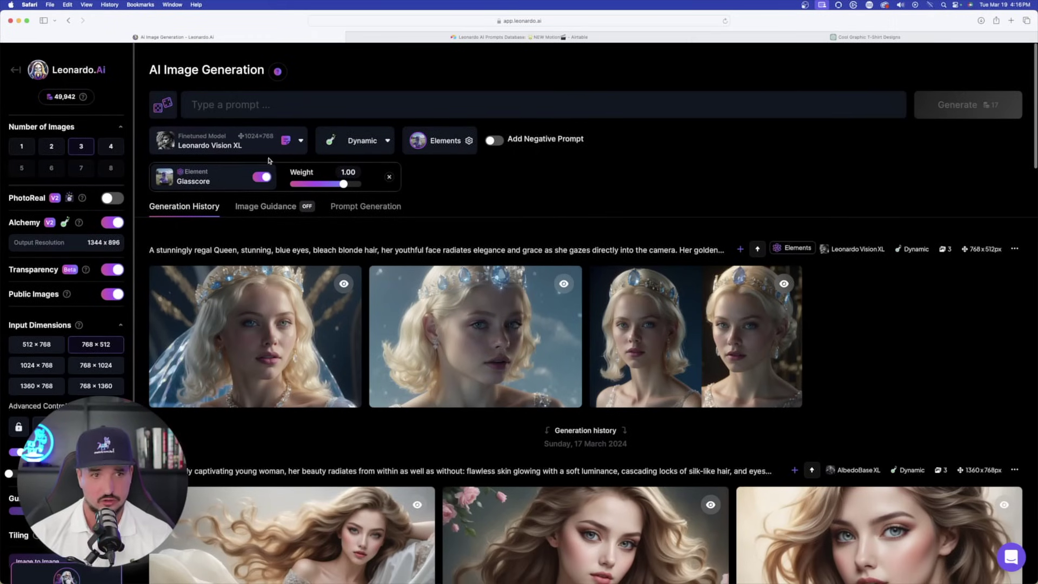
click(270, 148)
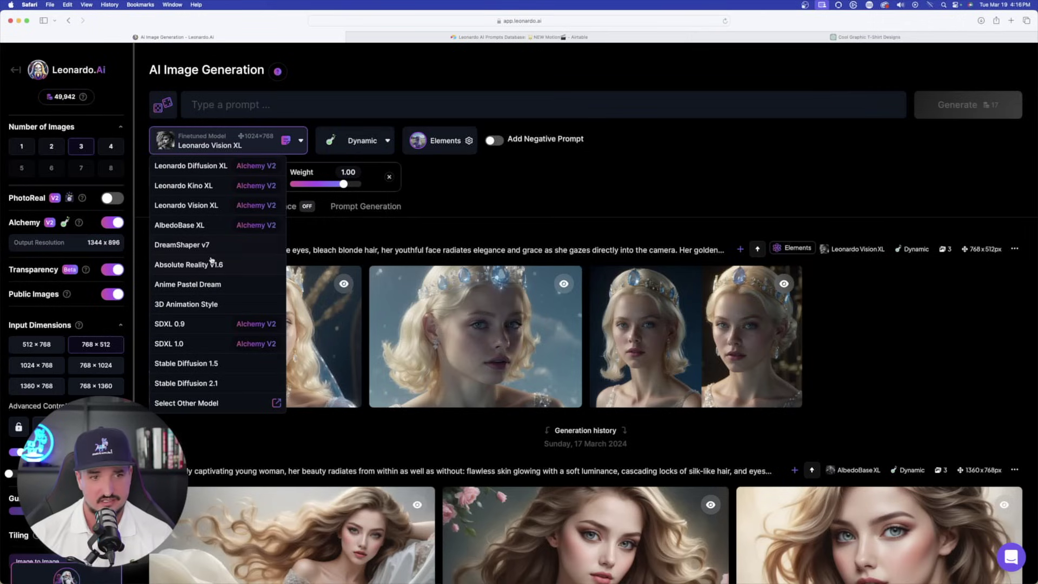
click(203, 227)
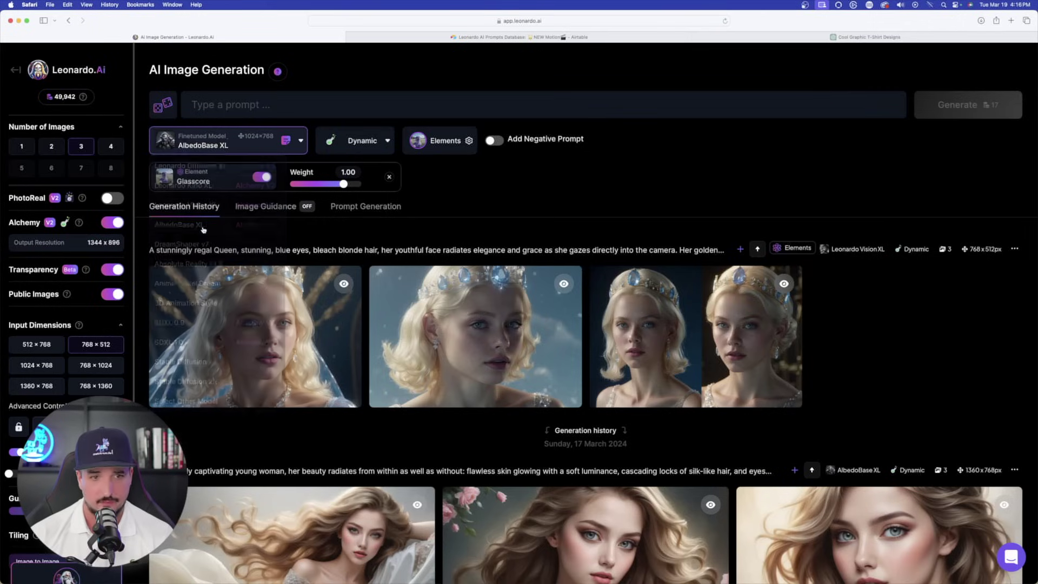
Step: Remove the Glasscore element, paste the prompt, and generate with Transparency on
click(389, 178)
click(263, 105)
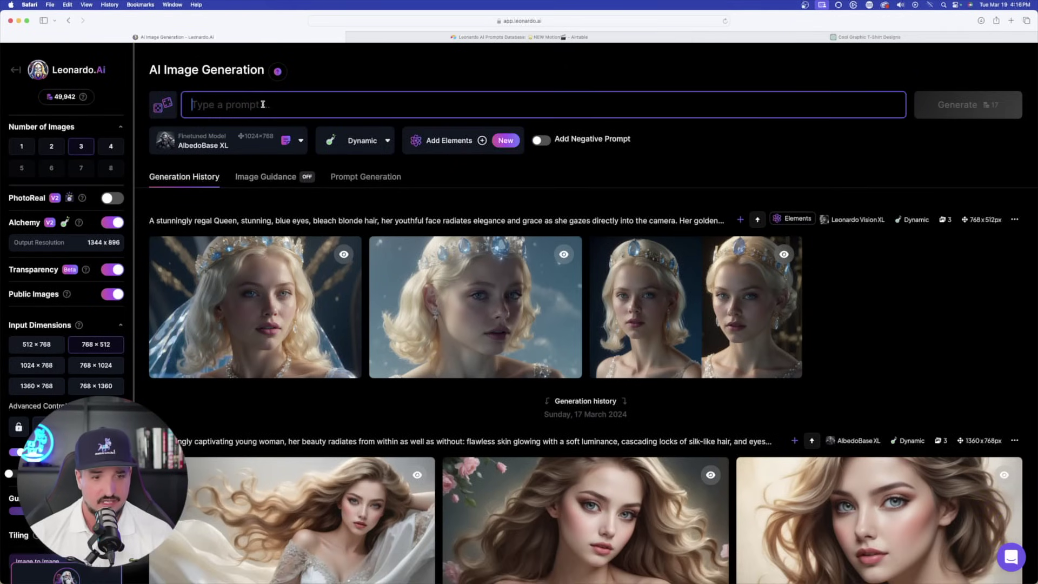
key(super+v)
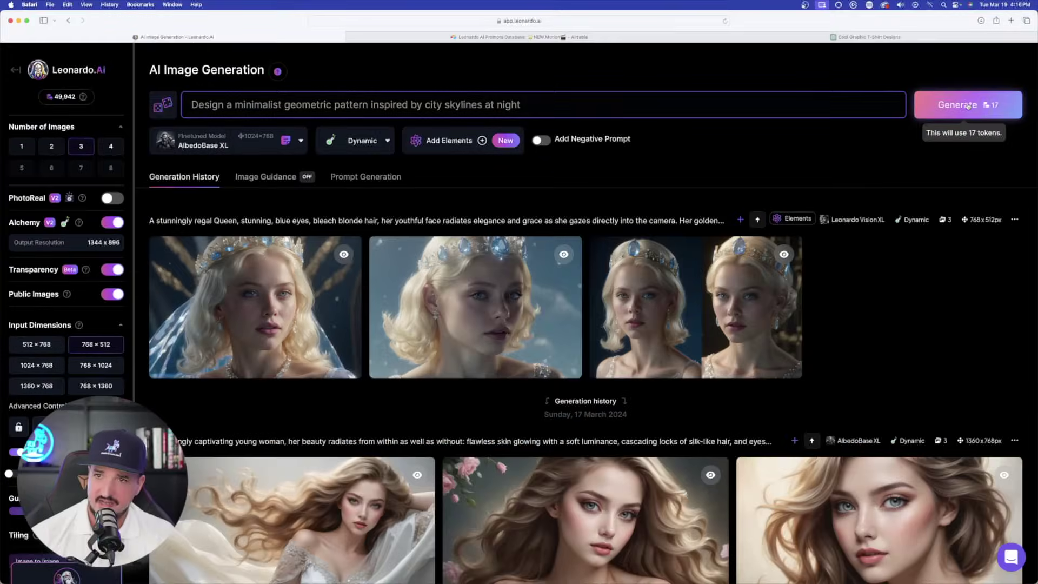
click(1037, 27)
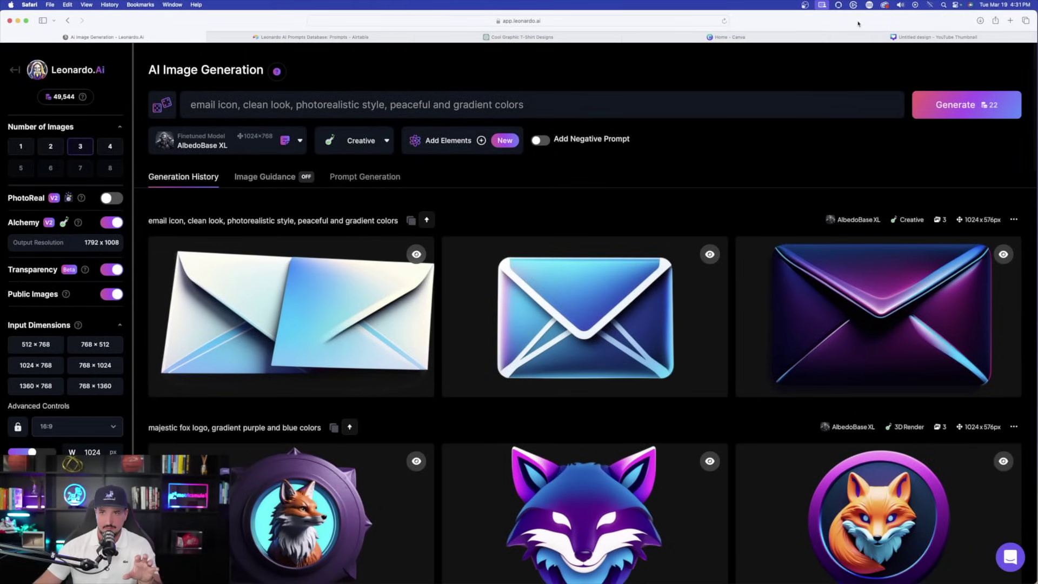
scroll(773, 157, down, 1)
mouse_move(594, 277)
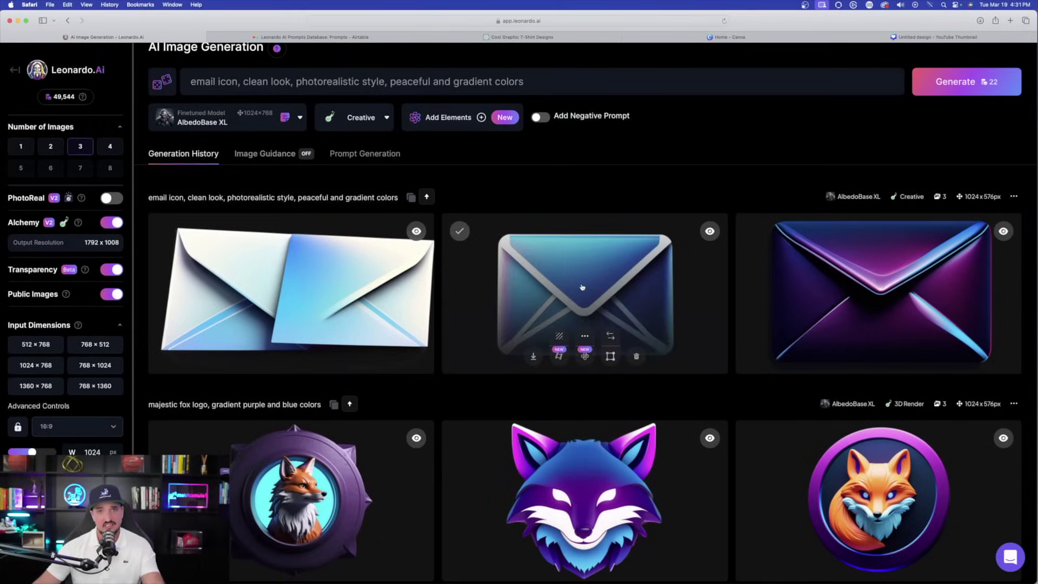
click(583, 287)
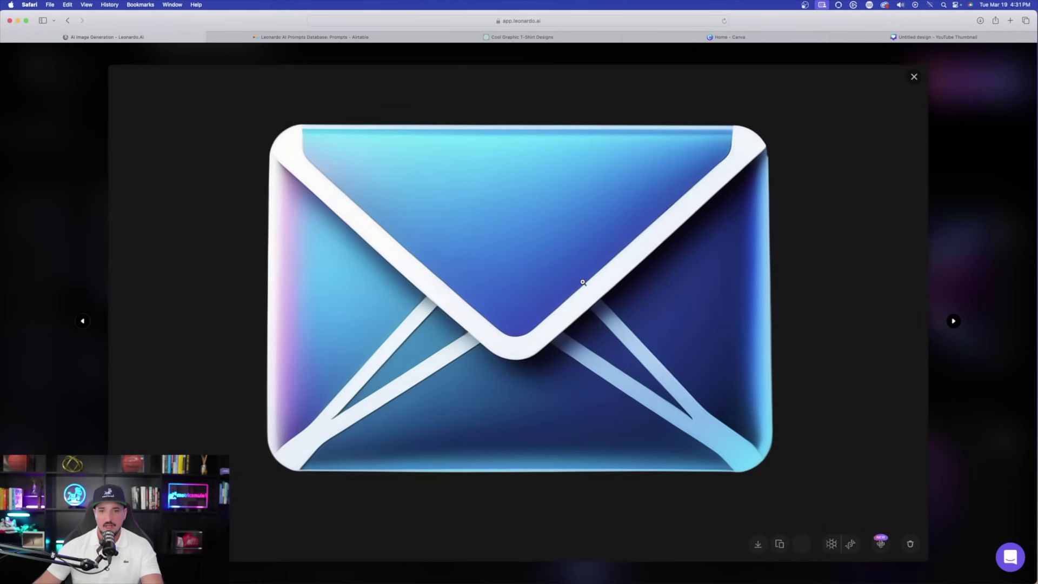
click(982, 238)
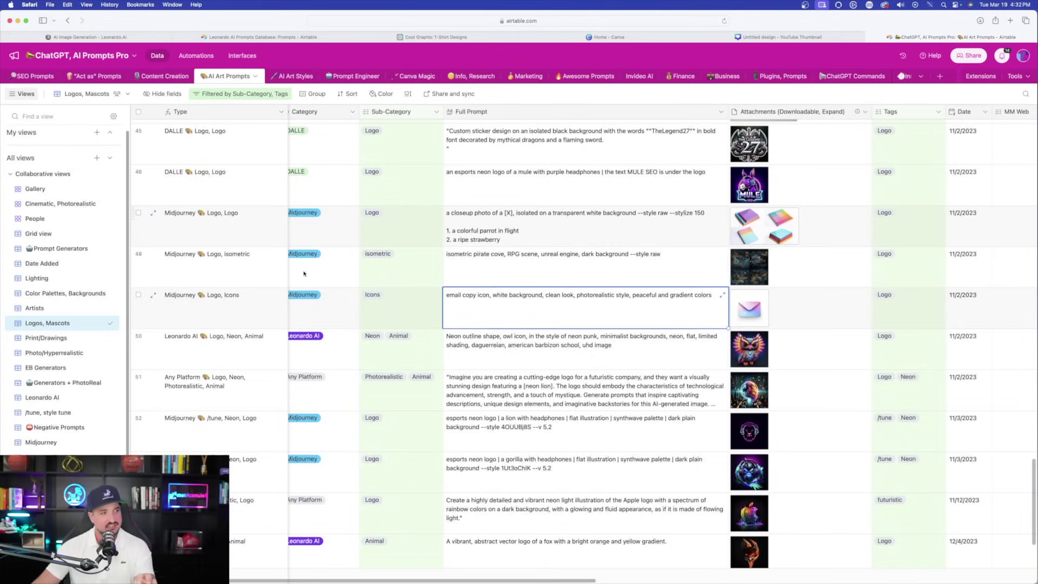
Step: Scroll the Logos, Mascots view and open row 49's Midjourney Logo, Icons record
scroll(86, 289, down, 1)
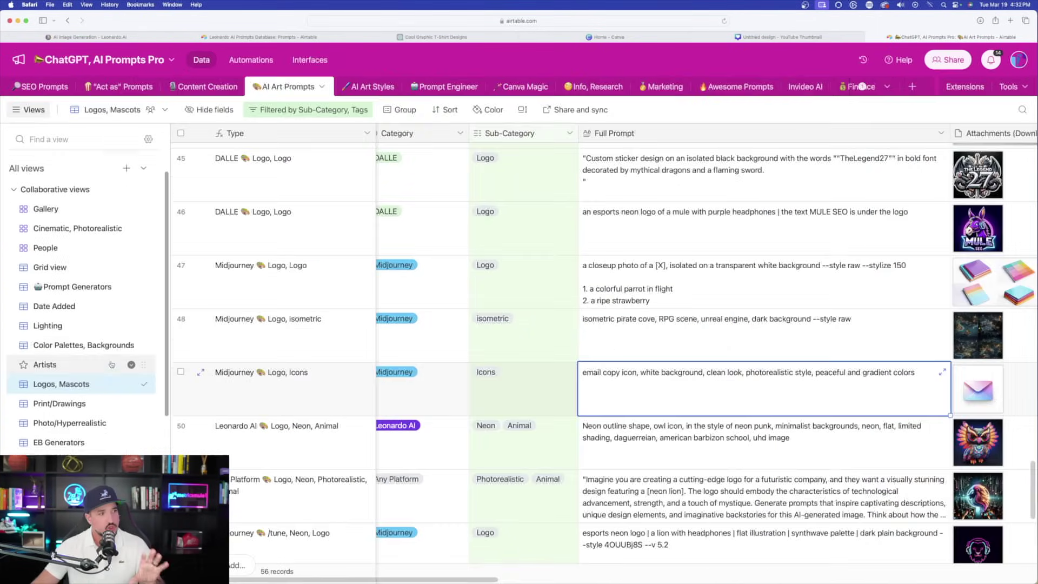
scroll(111, 365, down, 3)
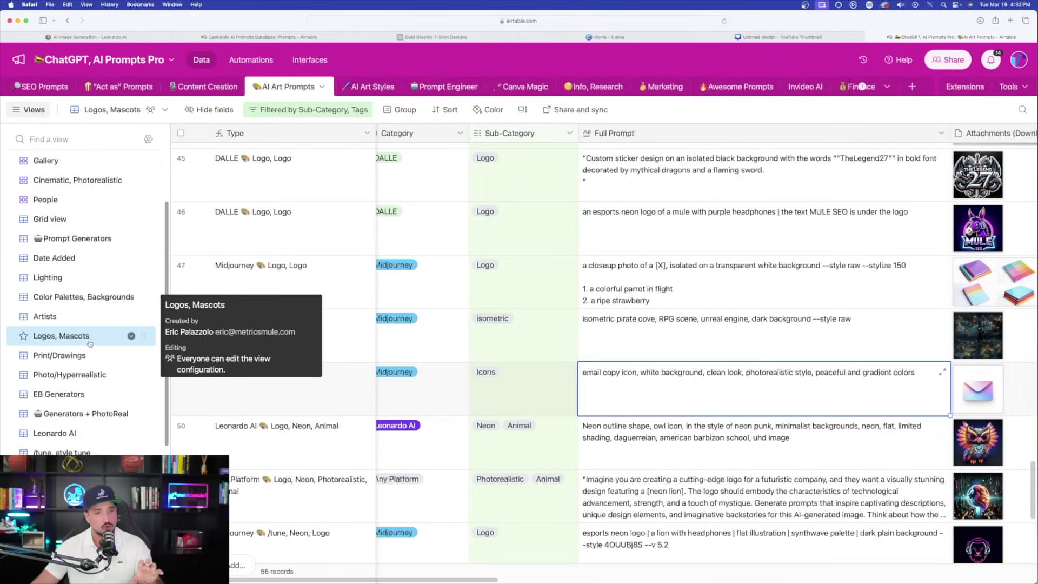
scroll(669, 333, left, 1)
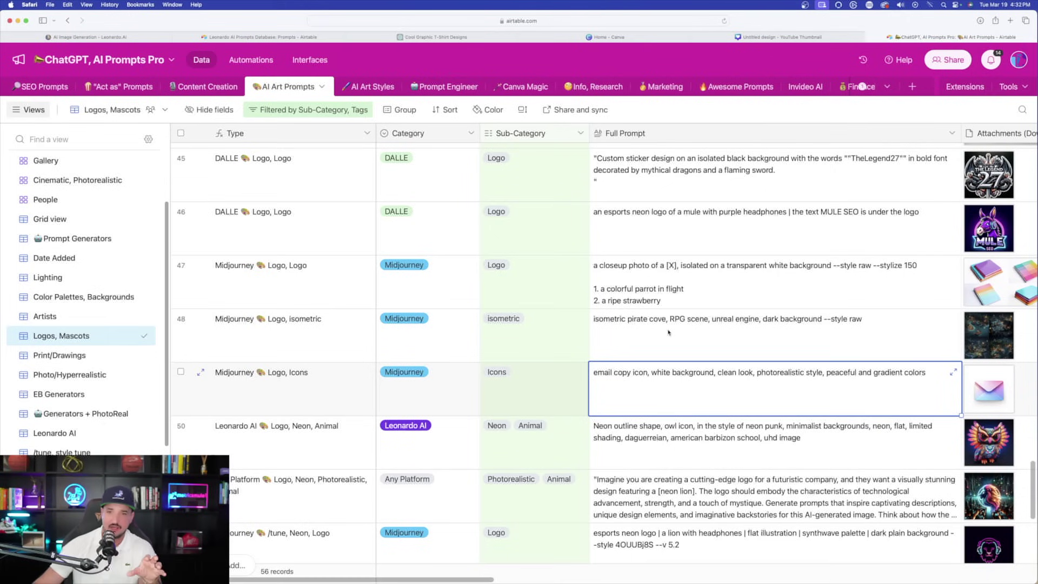
scroll(669, 333, right, 5)
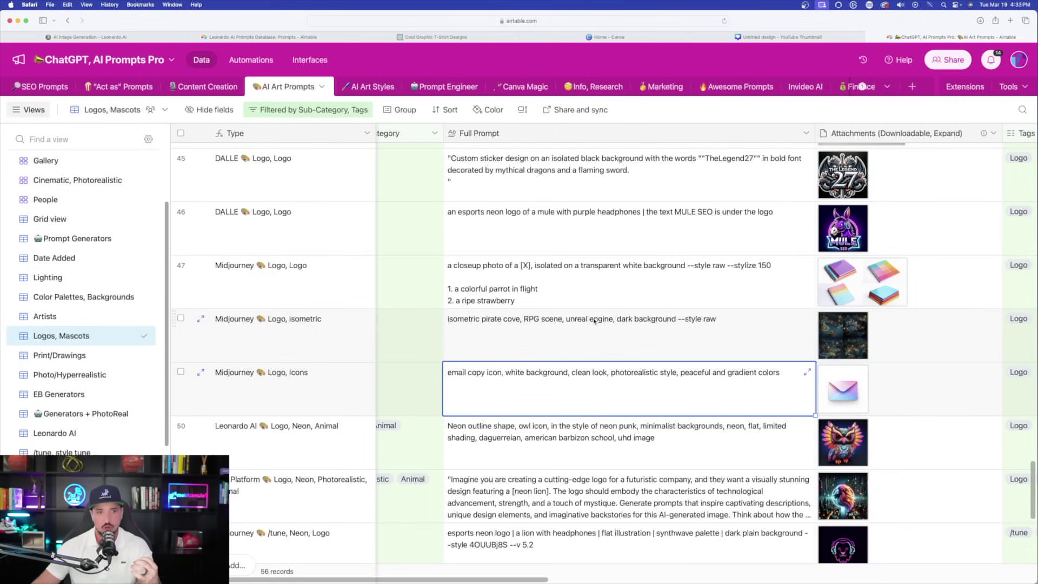
scroll(632, 314, down, 3)
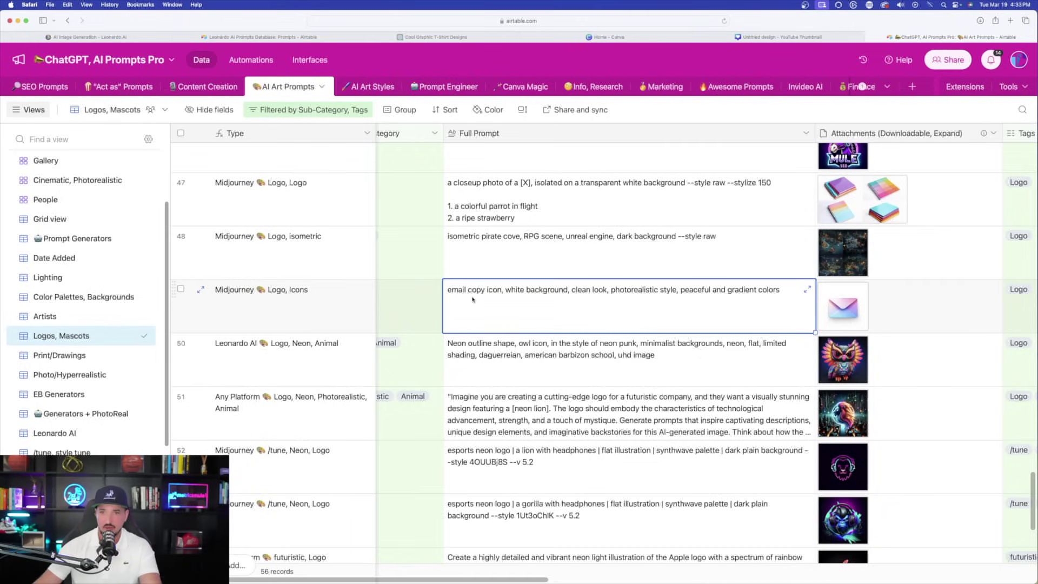
click(201, 290)
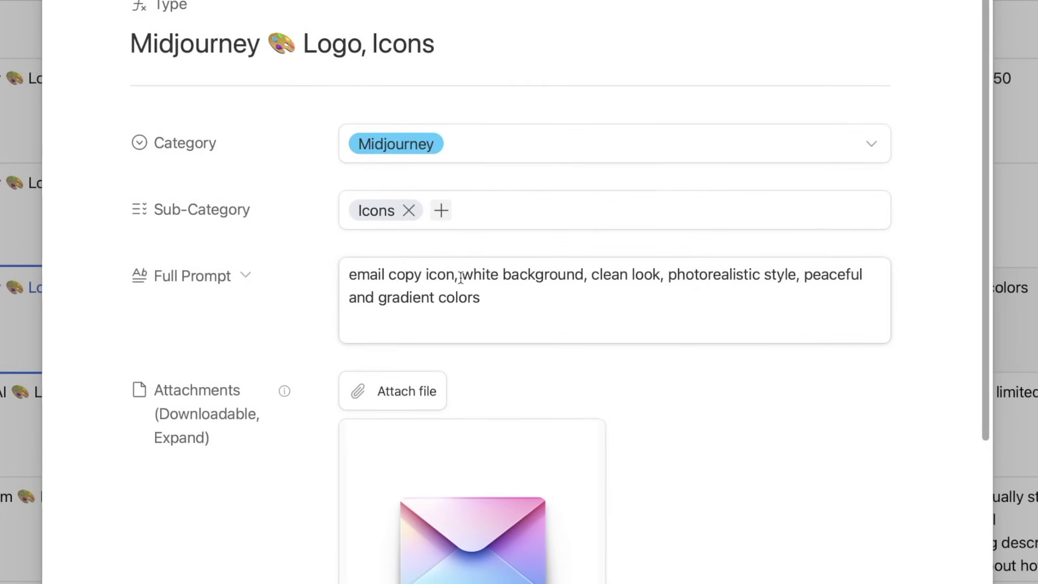
Step: Select 'white background' and the peaceful gradient colors wording in the Full Prompt
click(464, 275)
drag(466, 276, 584, 275)
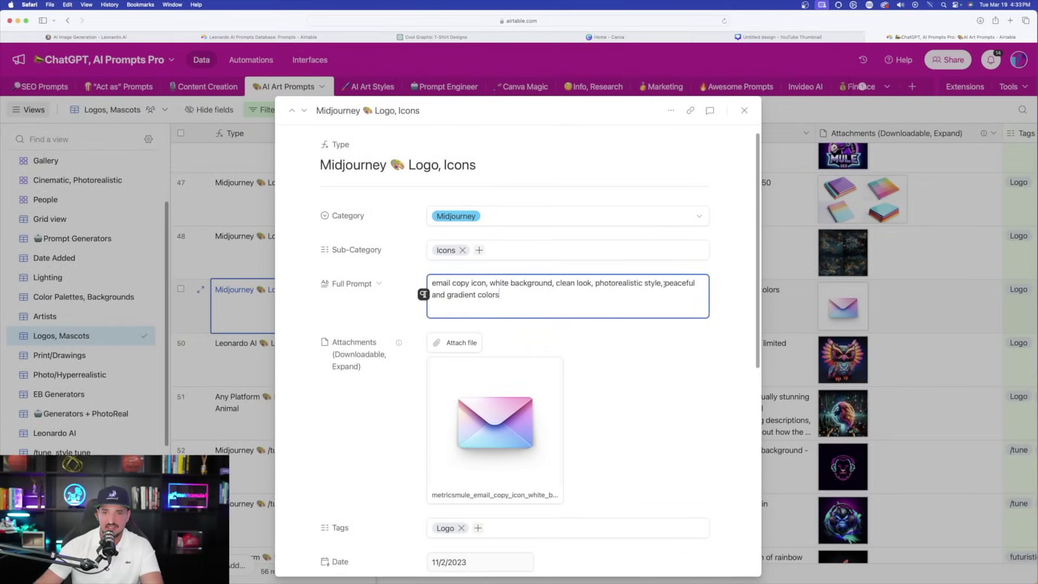
drag(665, 283, 688, 289)
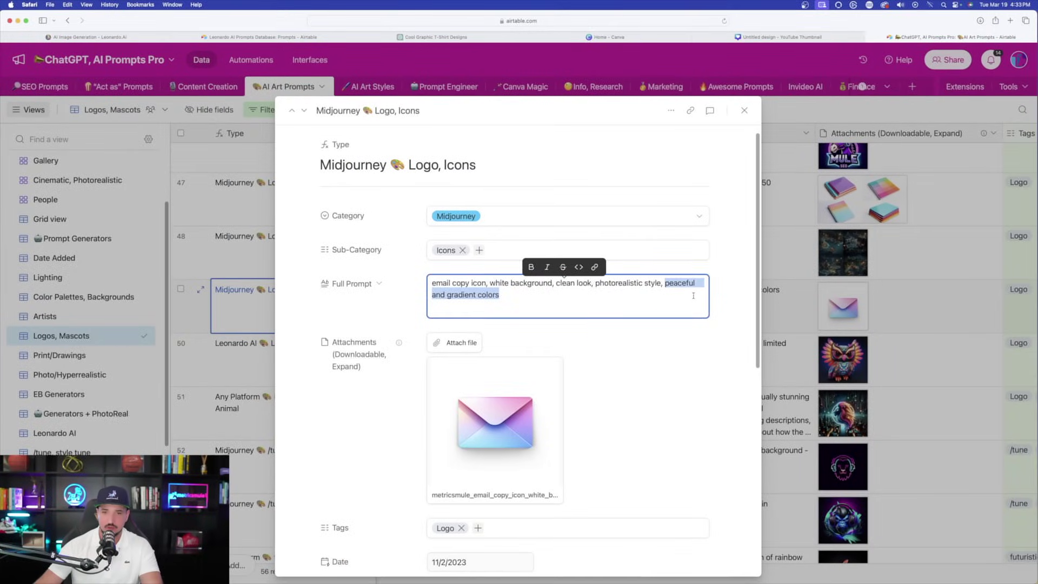
Step: Preview the blue and purple envelope icon images at full size
click(490, 414)
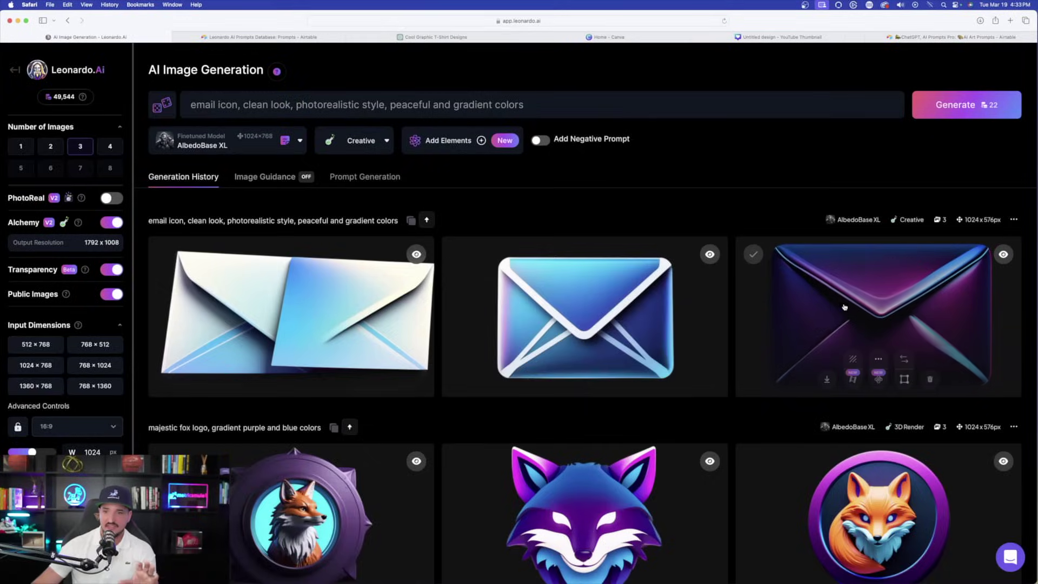
click(597, 330)
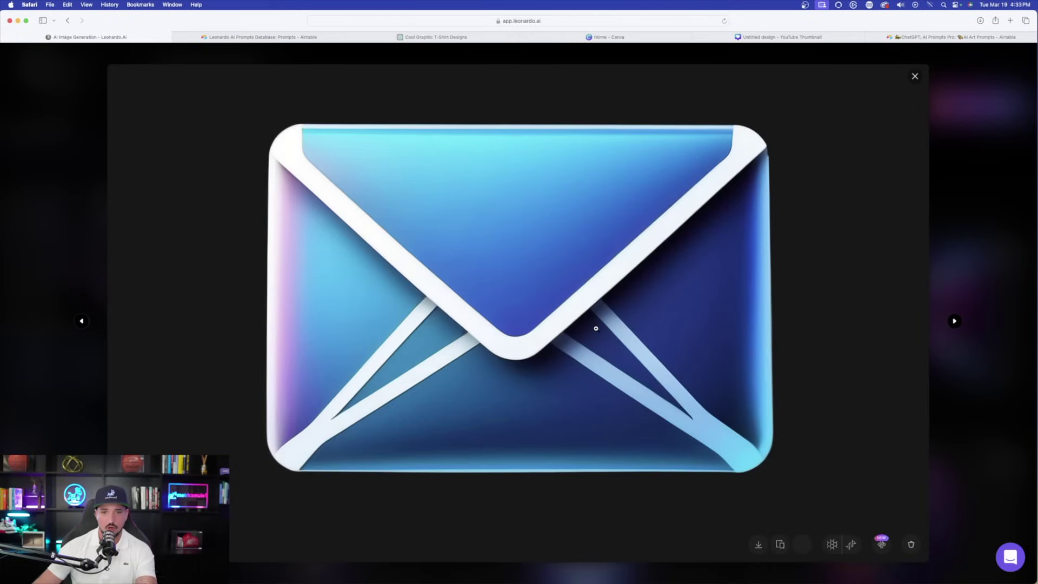
click(955, 321)
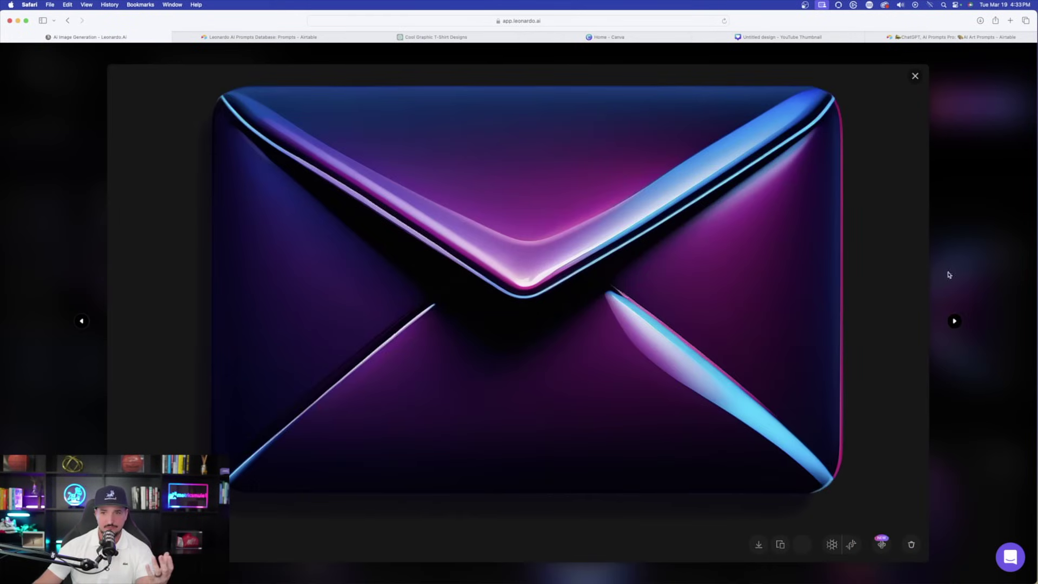
click(976, 275)
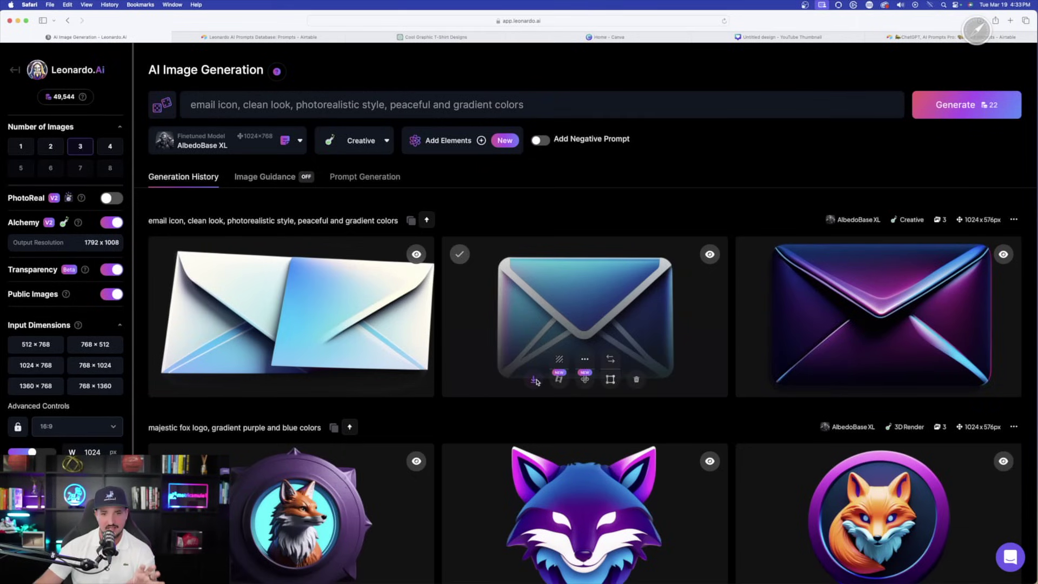
Step: Download the purple fox head logo from its full-size view
scroll(610, 279, down, 3)
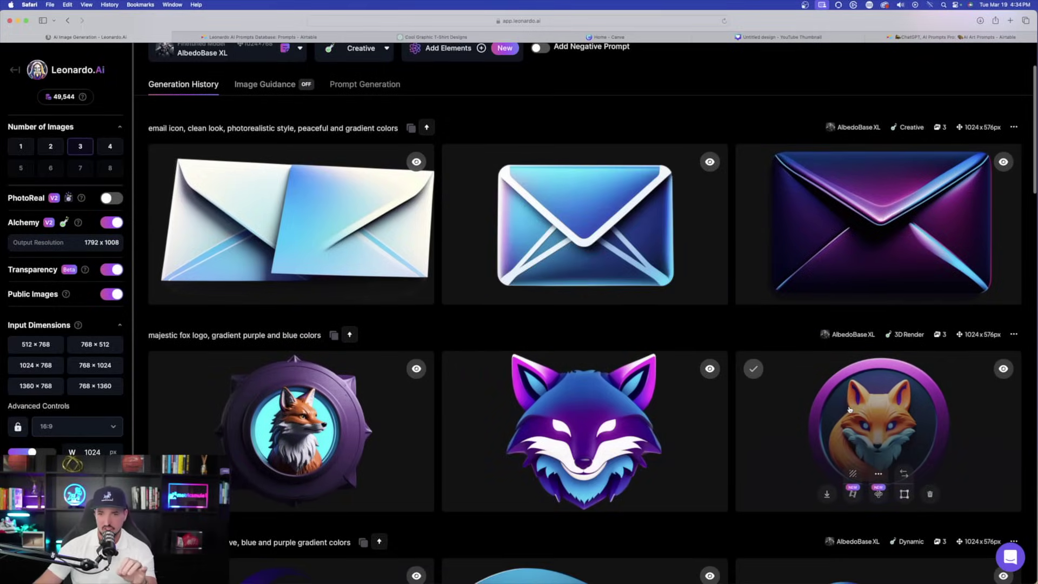
click(592, 418)
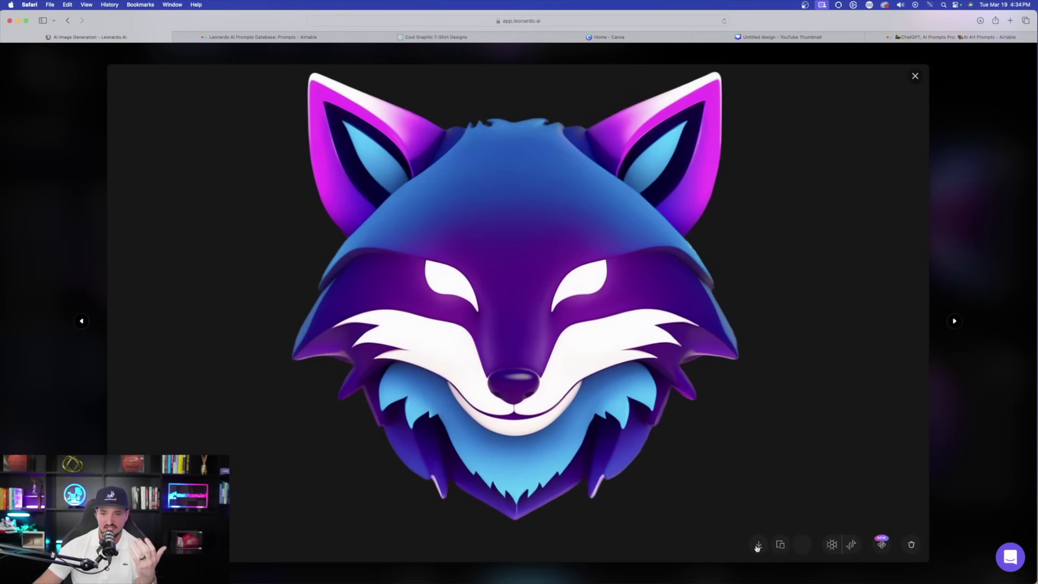
click(758, 546)
click(973, 436)
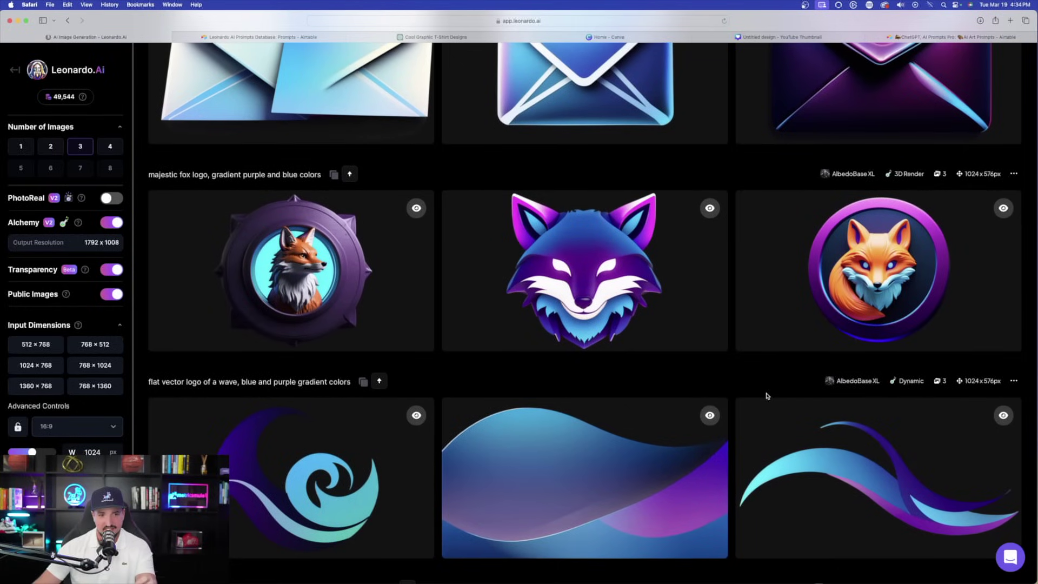
Step: Download a wave logo image from the generation history
mouse_move(183, 411)
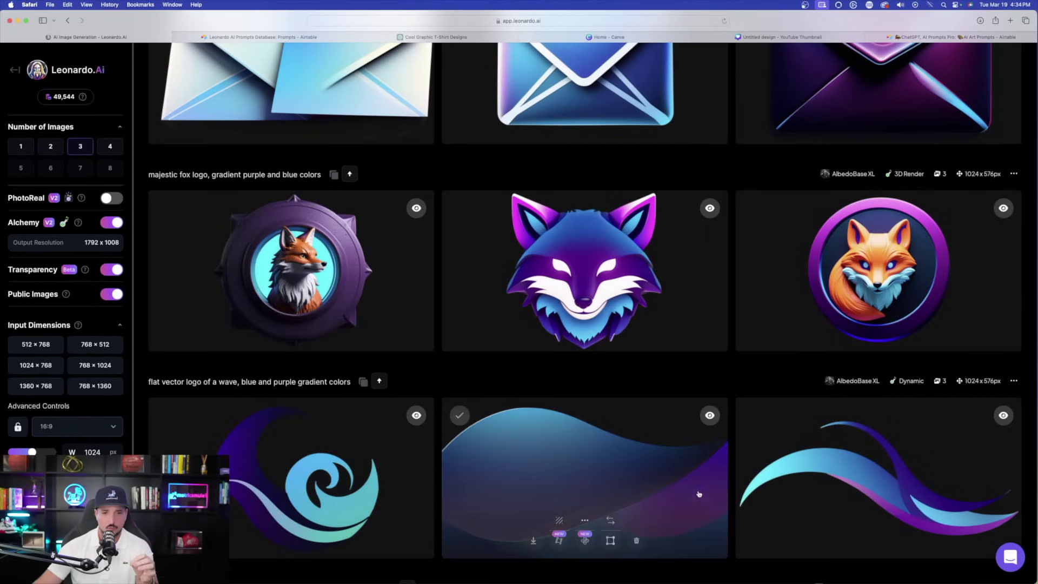
mouse_move(407, 424)
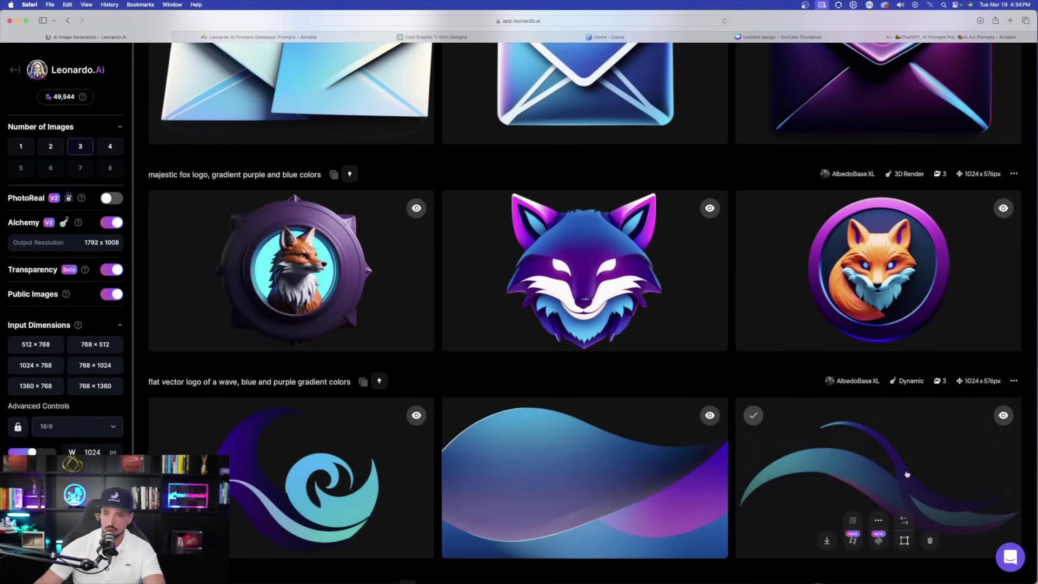
click(834, 541)
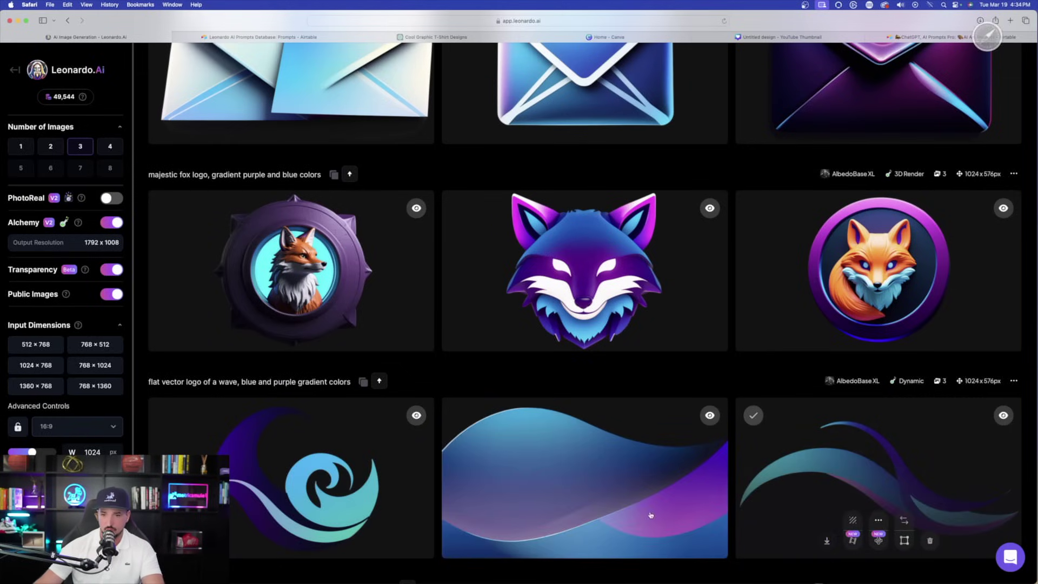
mouse_move(574, 481)
scroll(575, 481, down, 15)
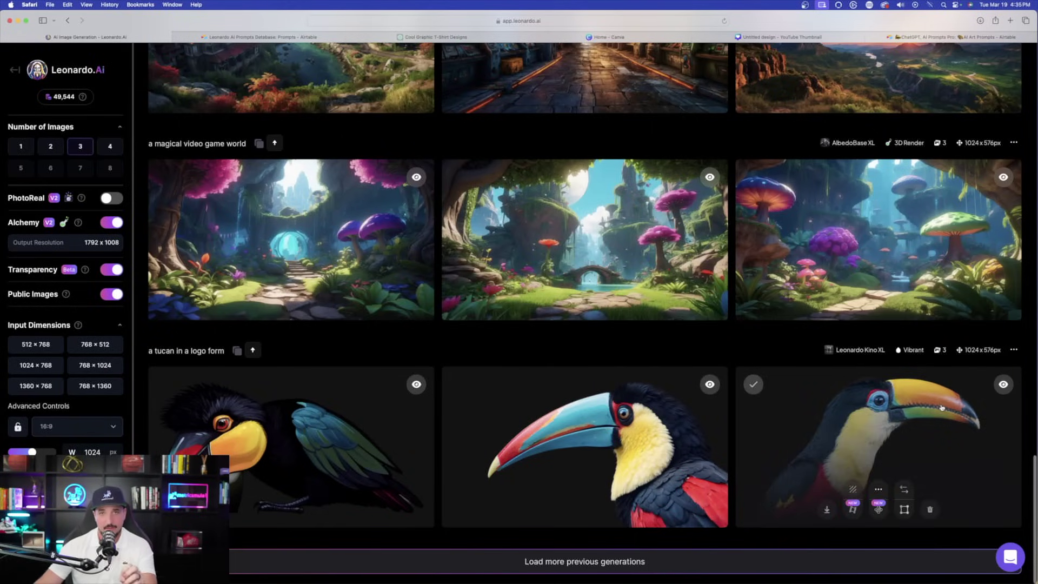
Step: Reopen the middle toucan at full size, then view the 80s retro sunset image full-size
click(565, 426)
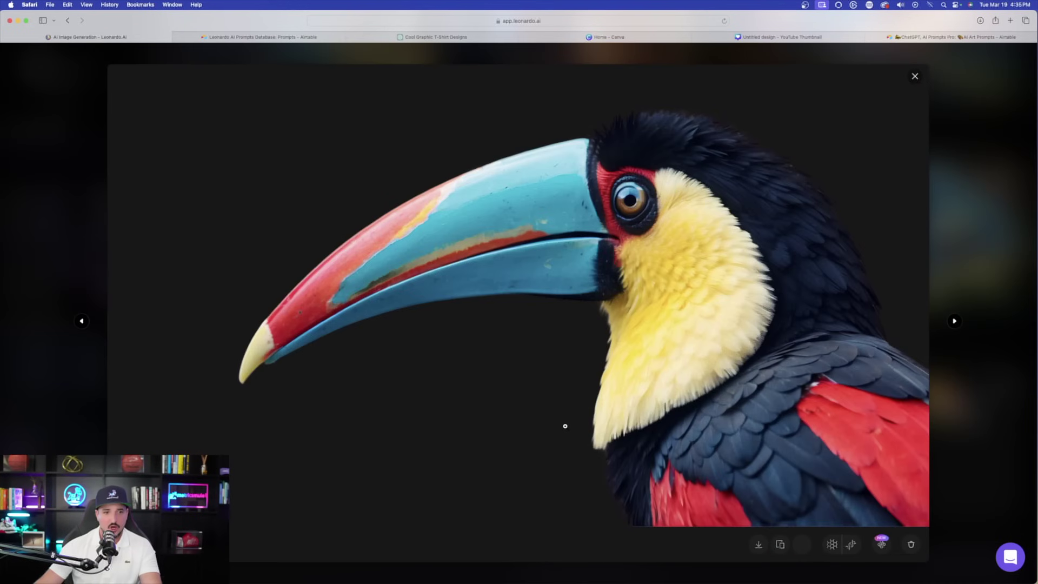
click(996, 245)
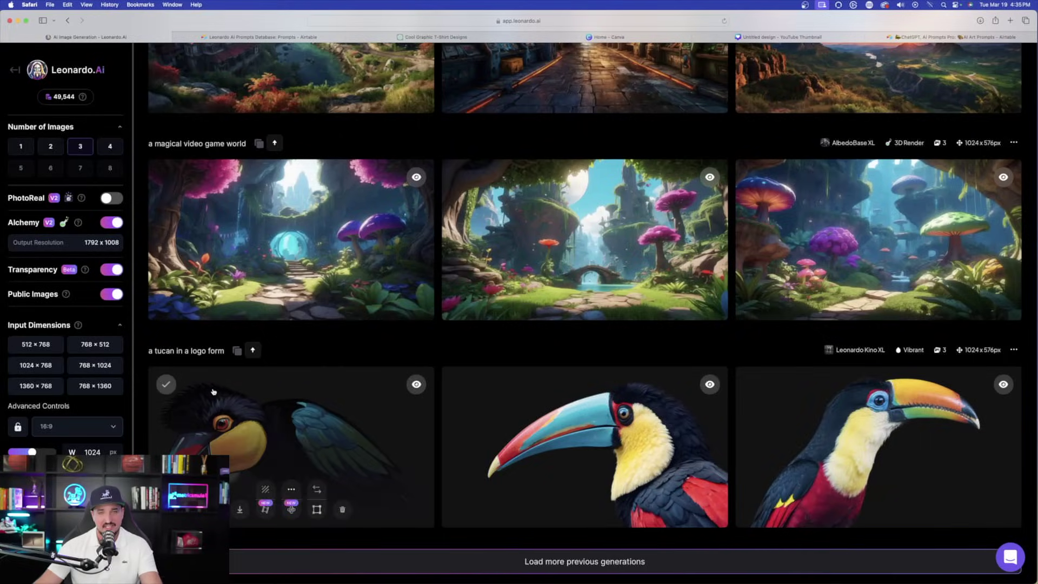
click(585, 443)
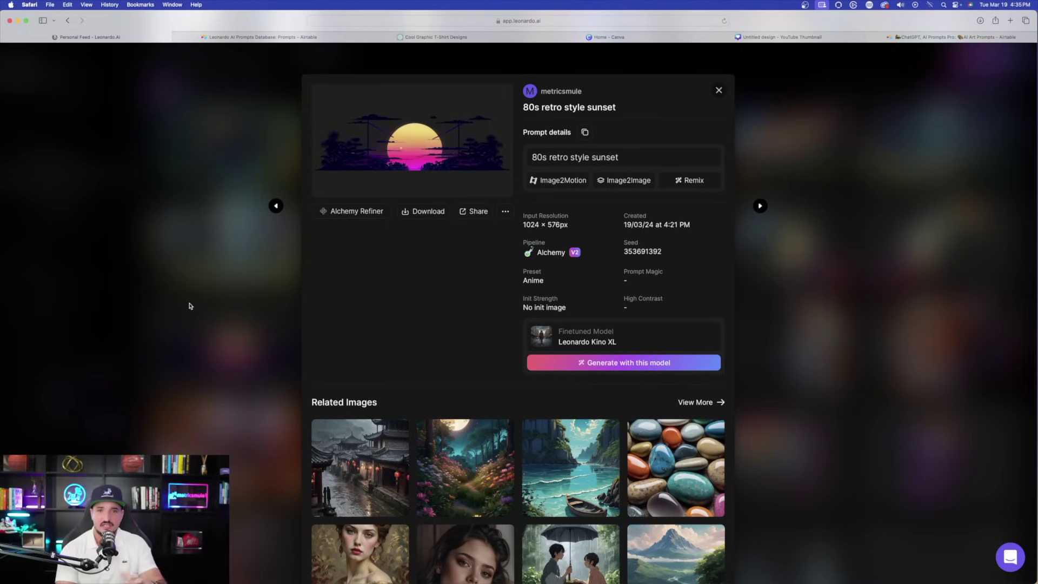
click(368, 139)
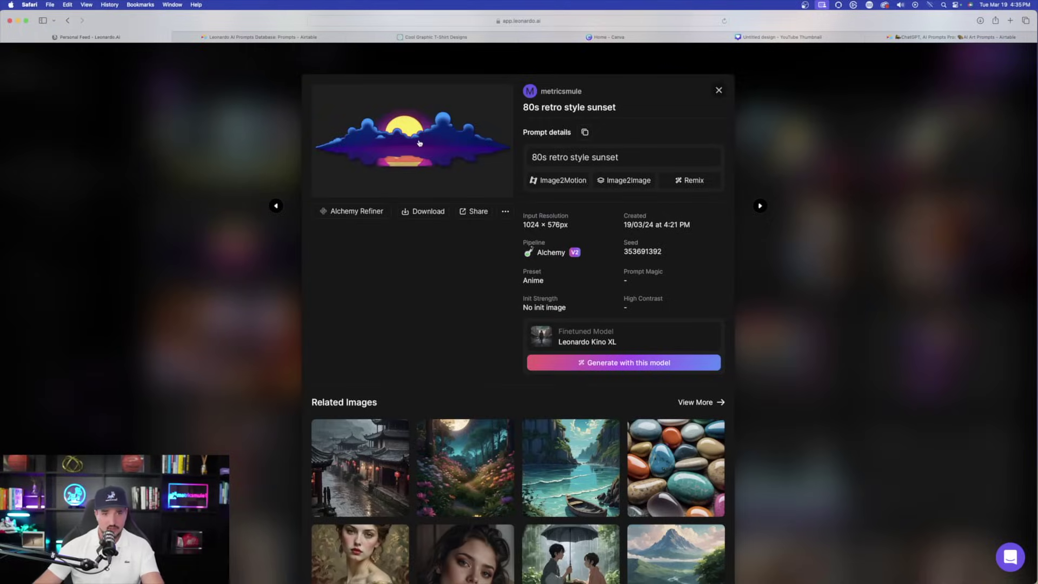
click(420, 143)
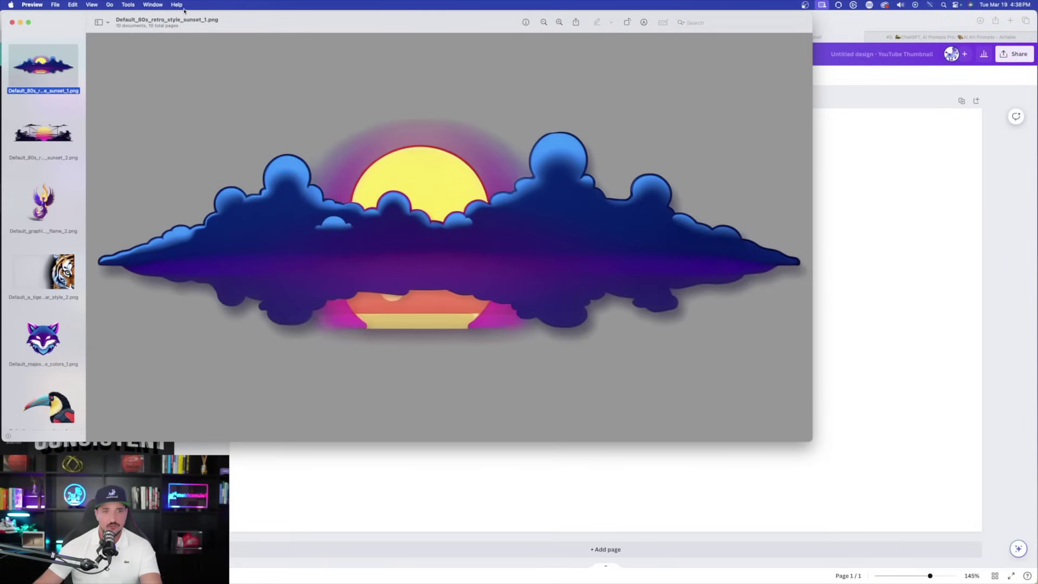
Step: Move Preview aside and view the retro sunset, phoenix, tiger and fox PNGs
drag(277, 28, 397, 67)
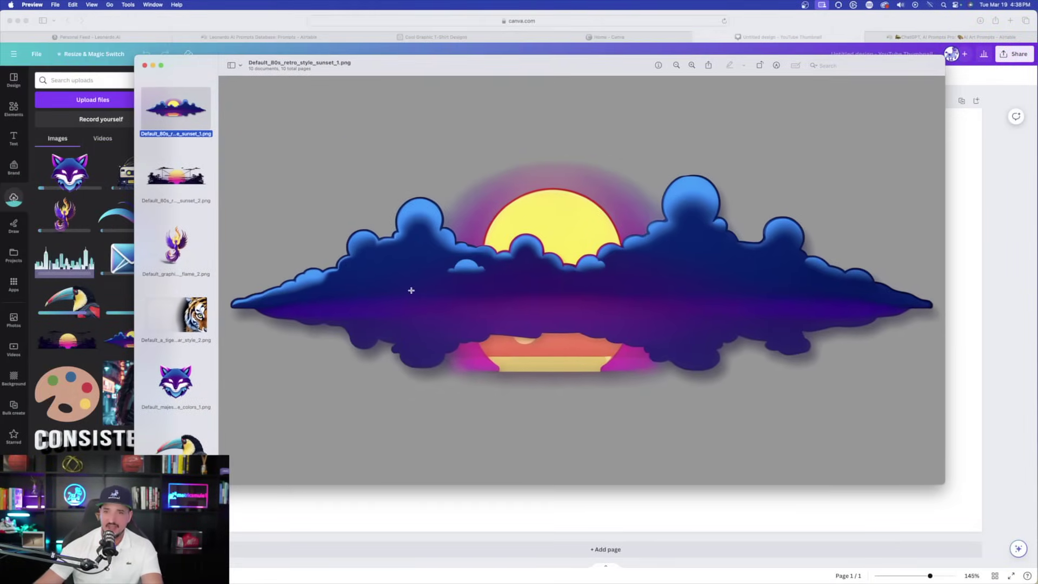
click(187, 182)
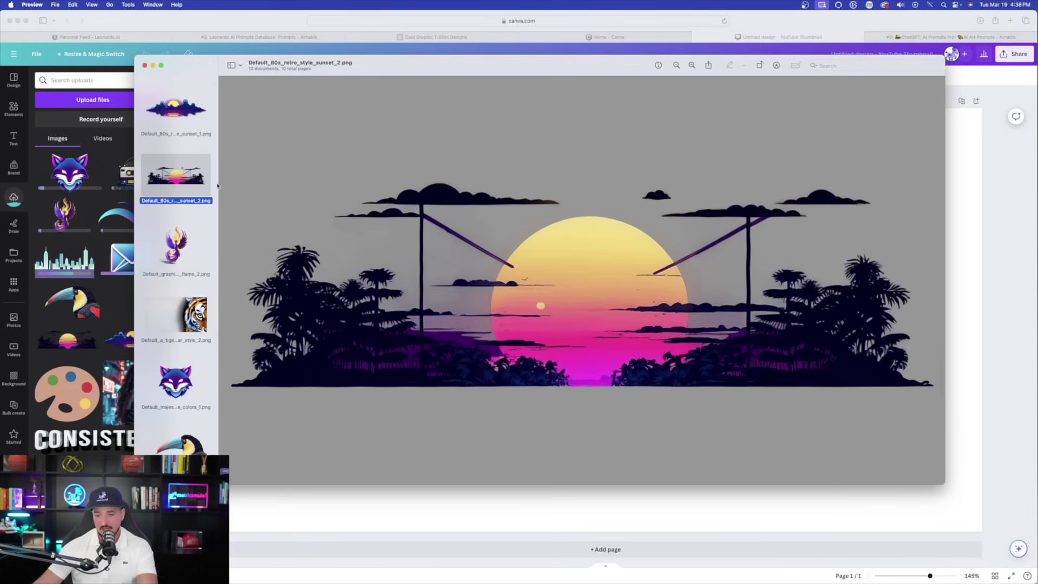
click(178, 277)
click(178, 313)
click(176, 381)
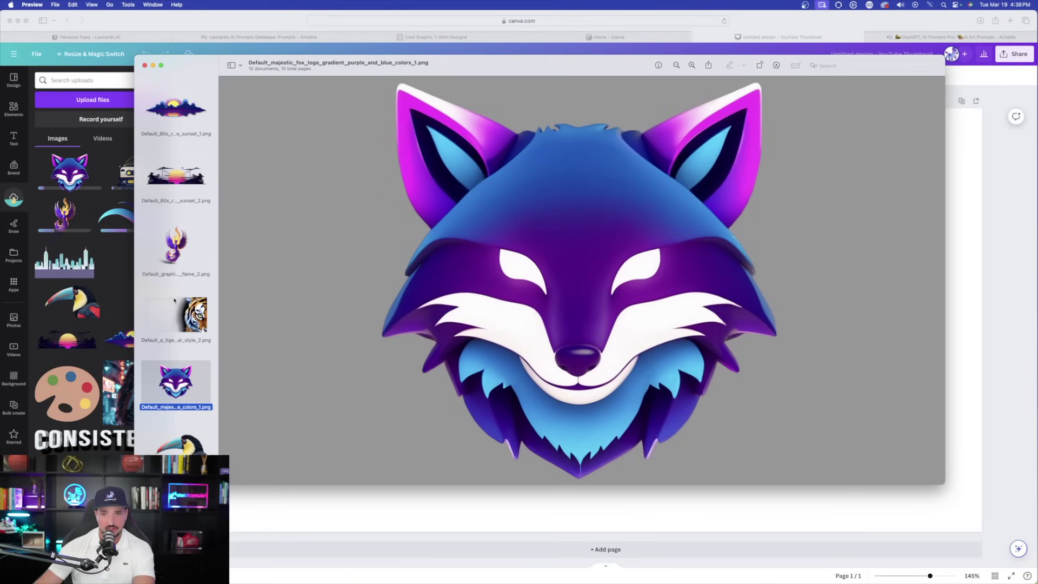
click(184, 301)
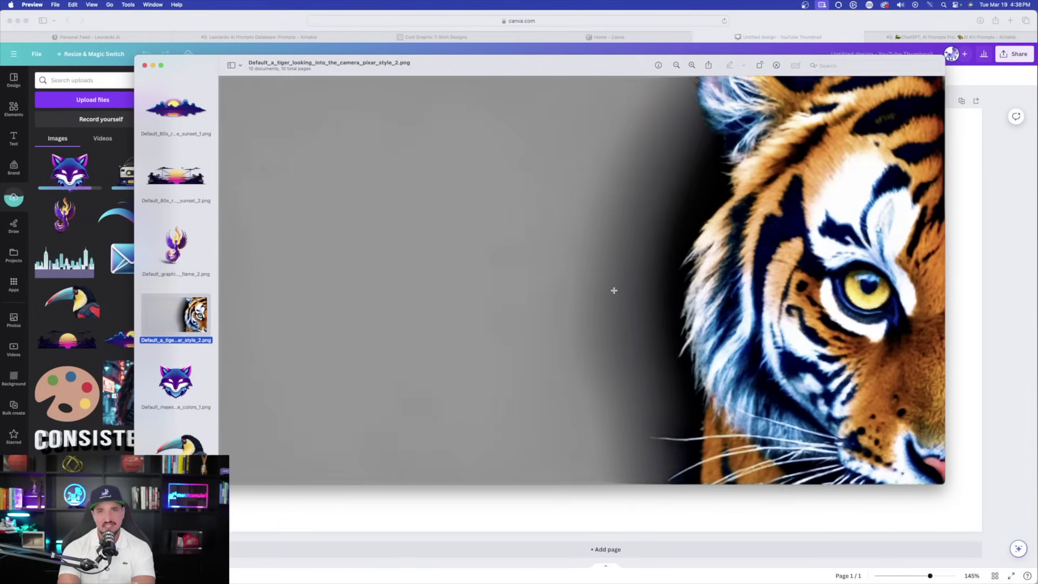
Step: Step through the fox, toucan, cassette, envelope, skyline and wave PNGs, then select Canva's purple background
key(Down)
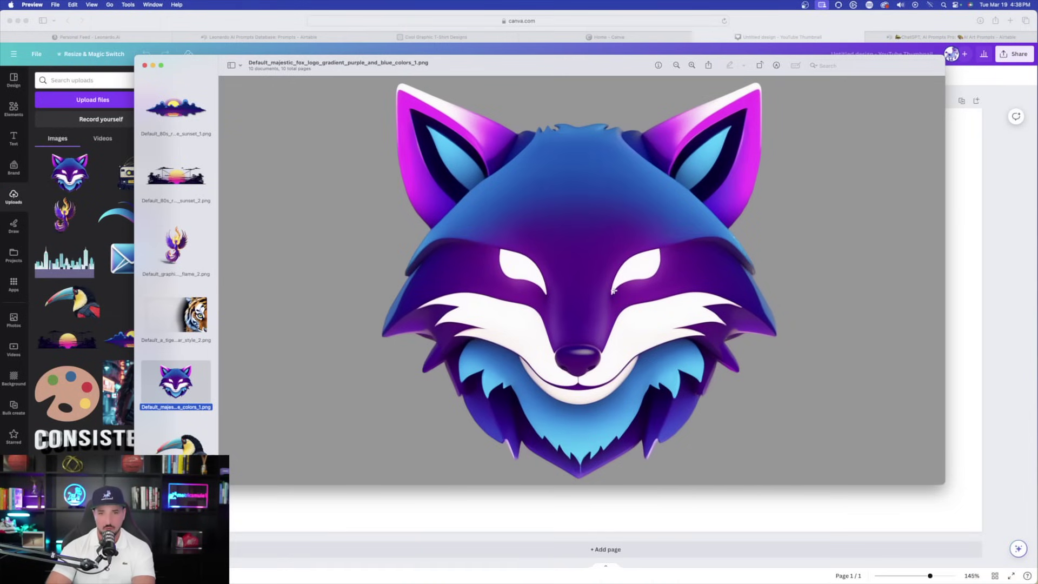
key(Down)
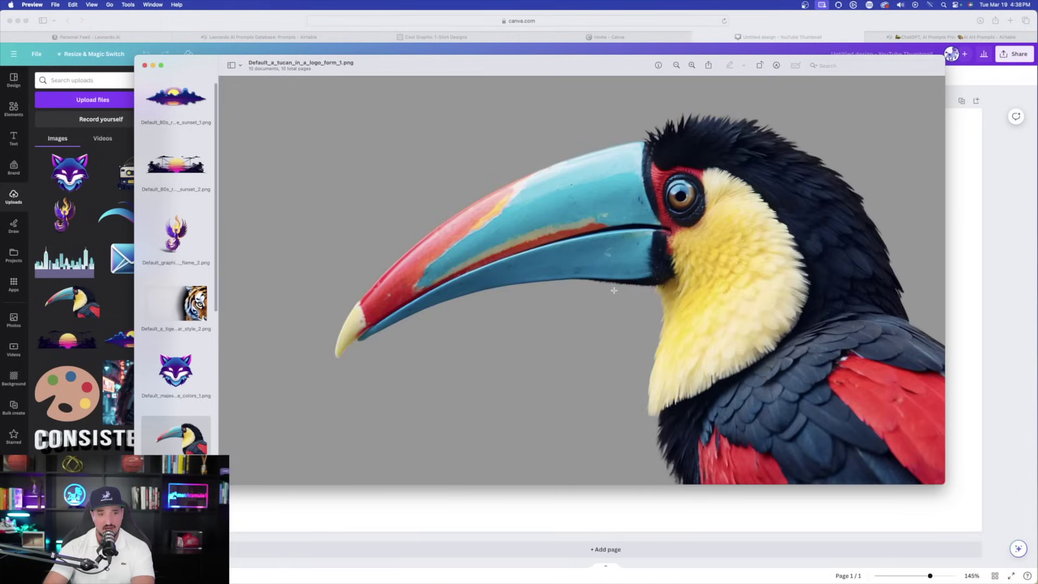
key(Down)
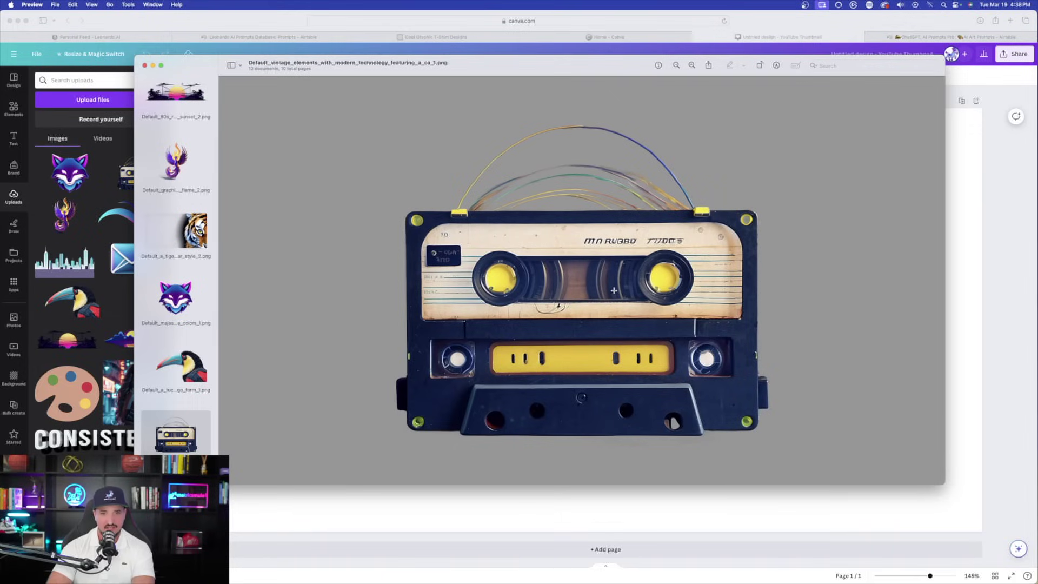
key(Down)
key(Down)
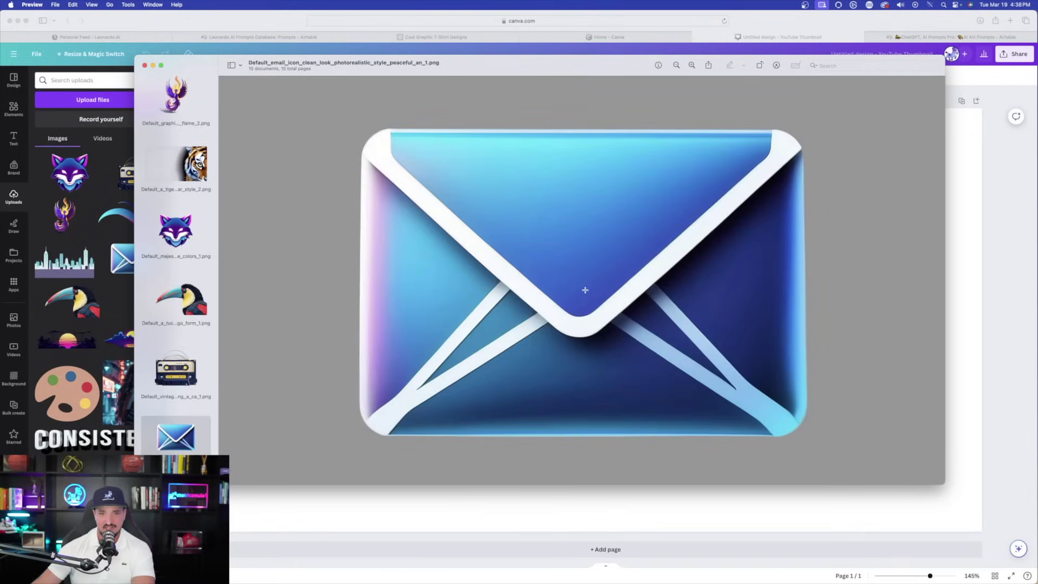
key(Down)
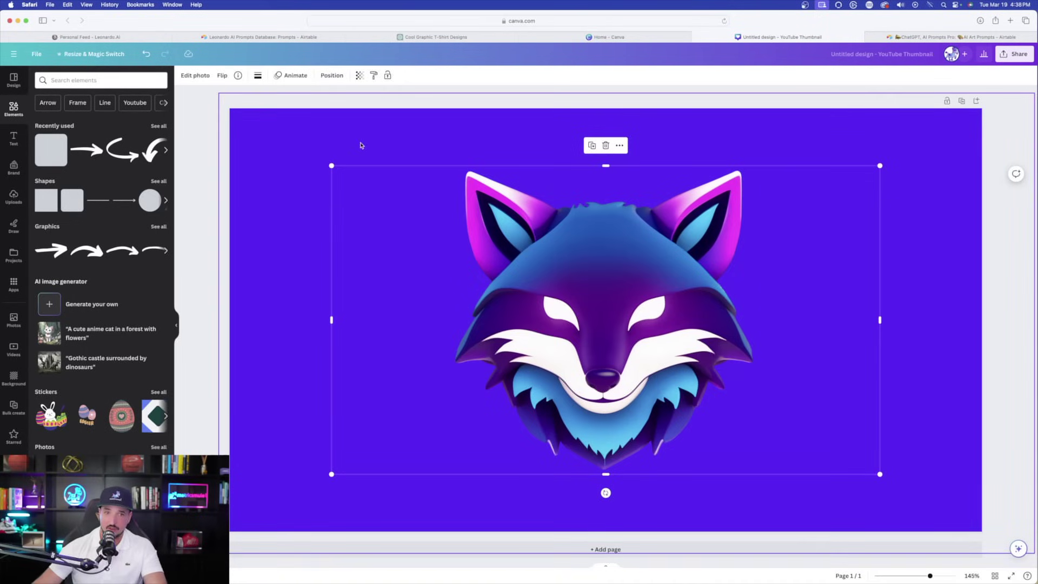
click(359, 143)
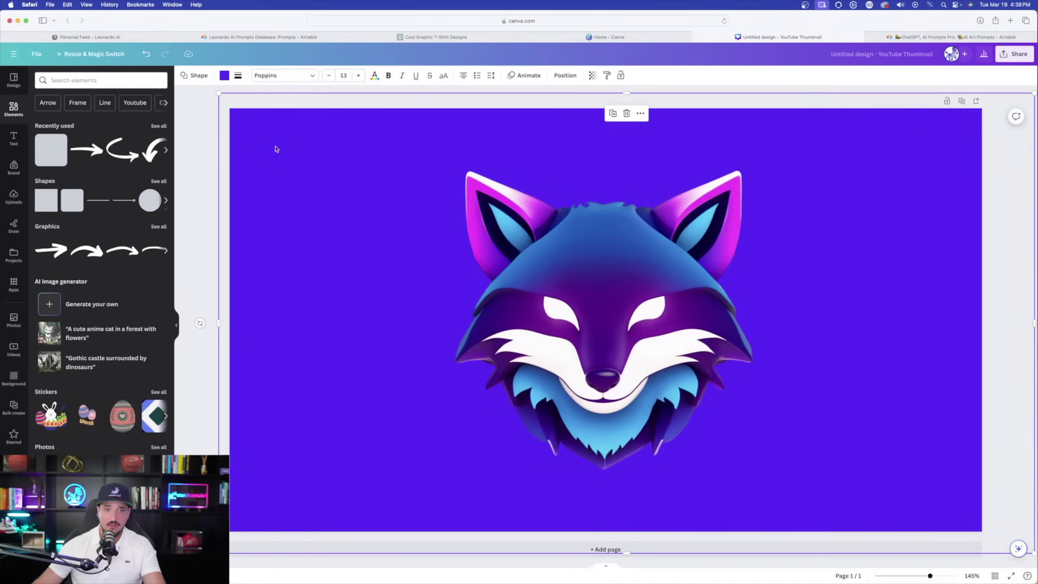
Step: Try the fox logo over charcoal, pink, white, light blue, purple, grey and blue backgrounds, ending on deep purple
click(224, 75)
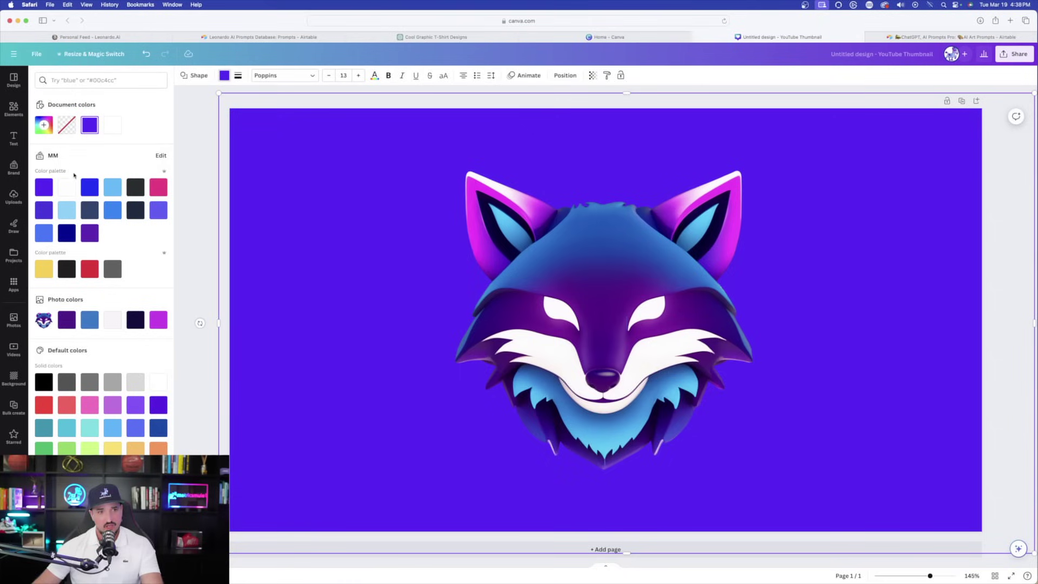
click(135, 187)
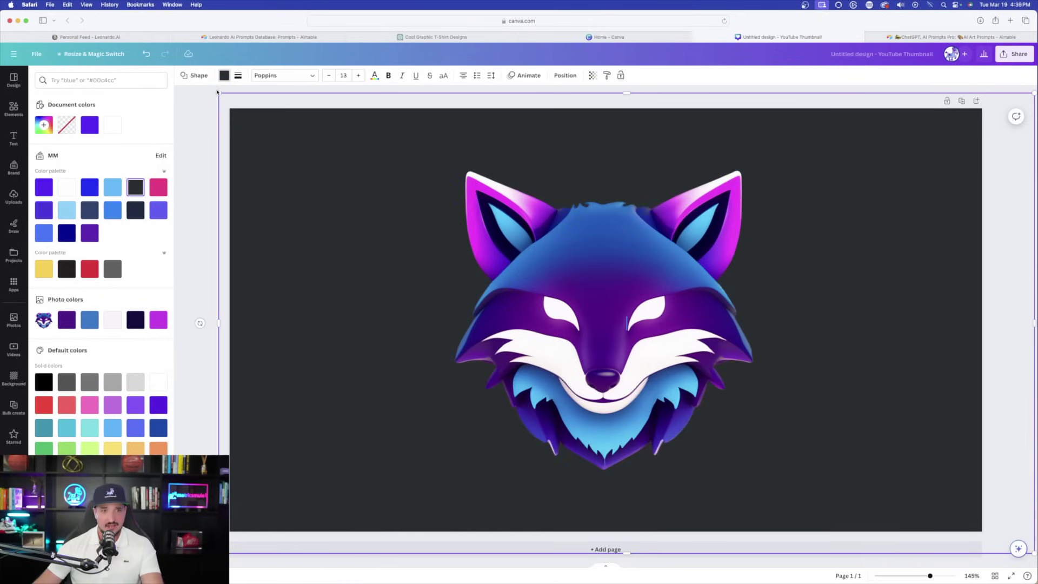
click(159, 189)
click(67, 187)
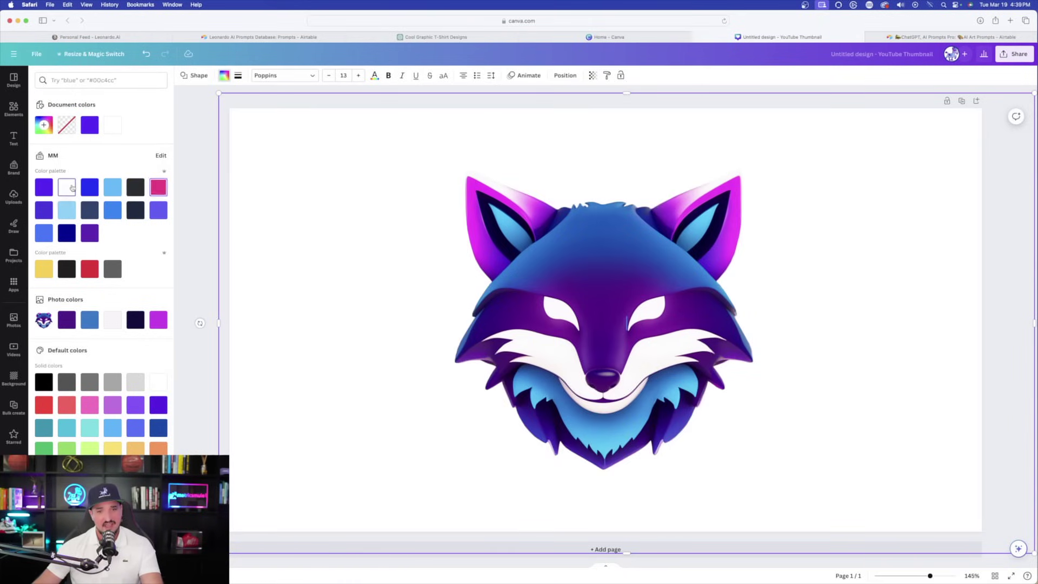
click(66, 211)
click(89, 234)
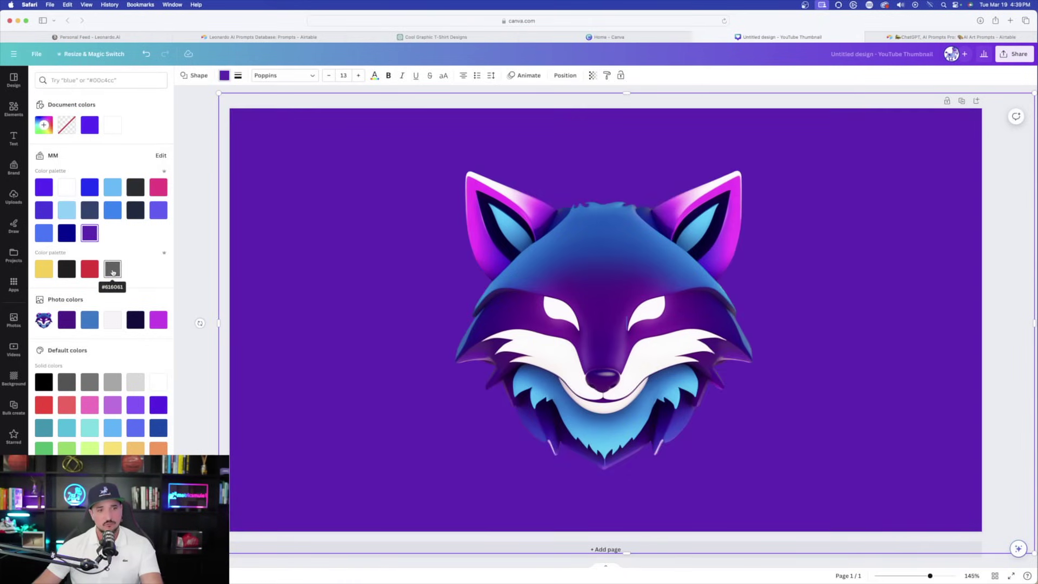
click(113, 270)
click(67, 270)
click(67, 380)
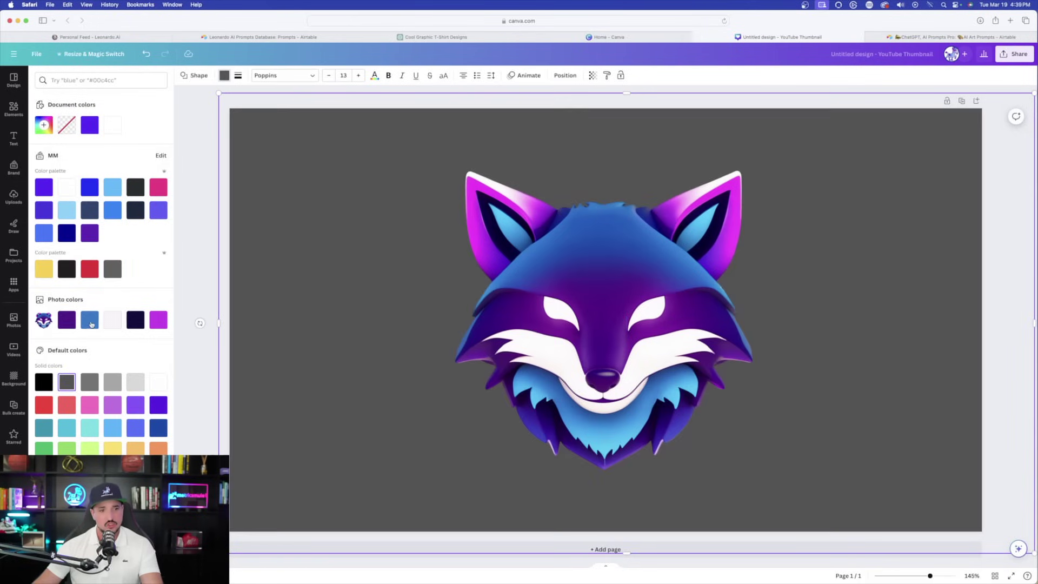
click(91, 320)
click(65, 323)
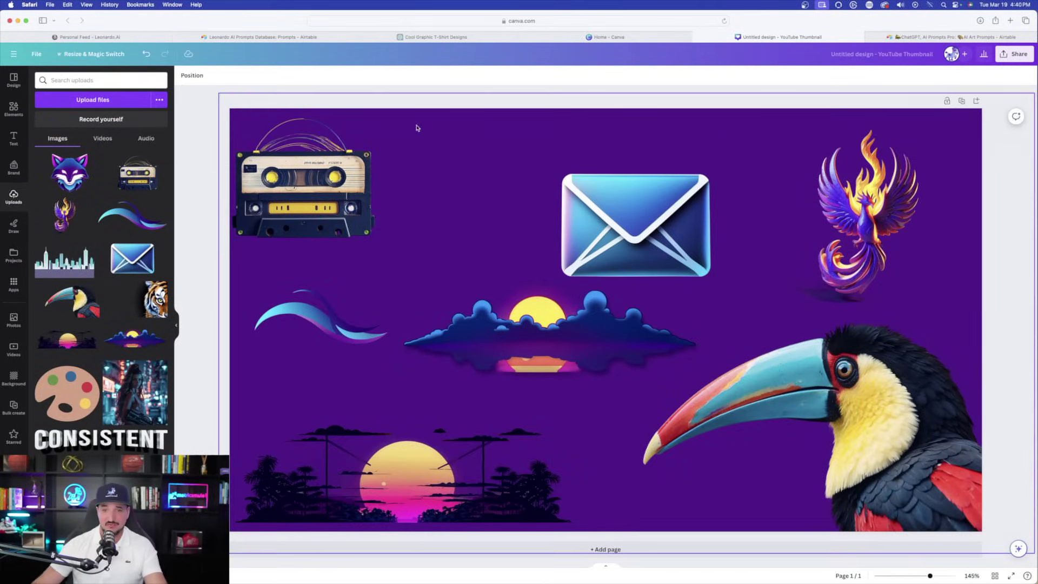
Step: Select the background and test dark grey, pink, dark navy and red swatches
click(228, 309)
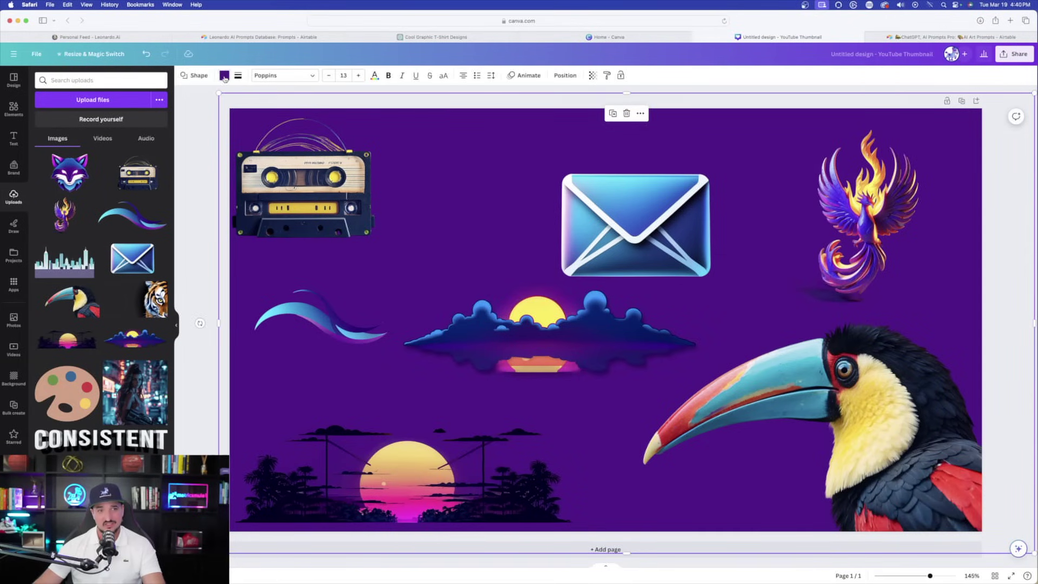
click(224, 76)
click(135, 187)
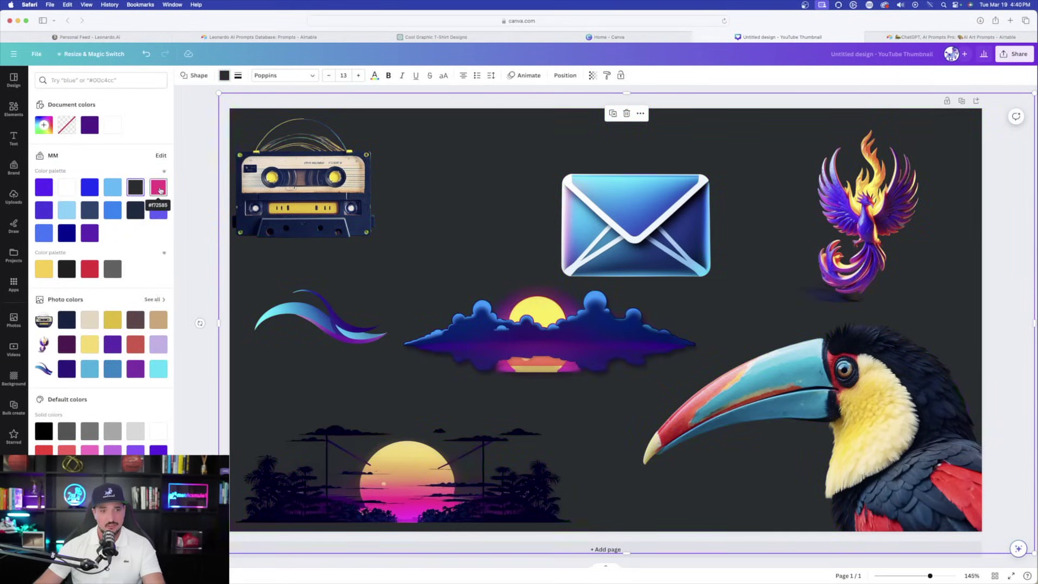
click(159, 187)
click(135, 210)
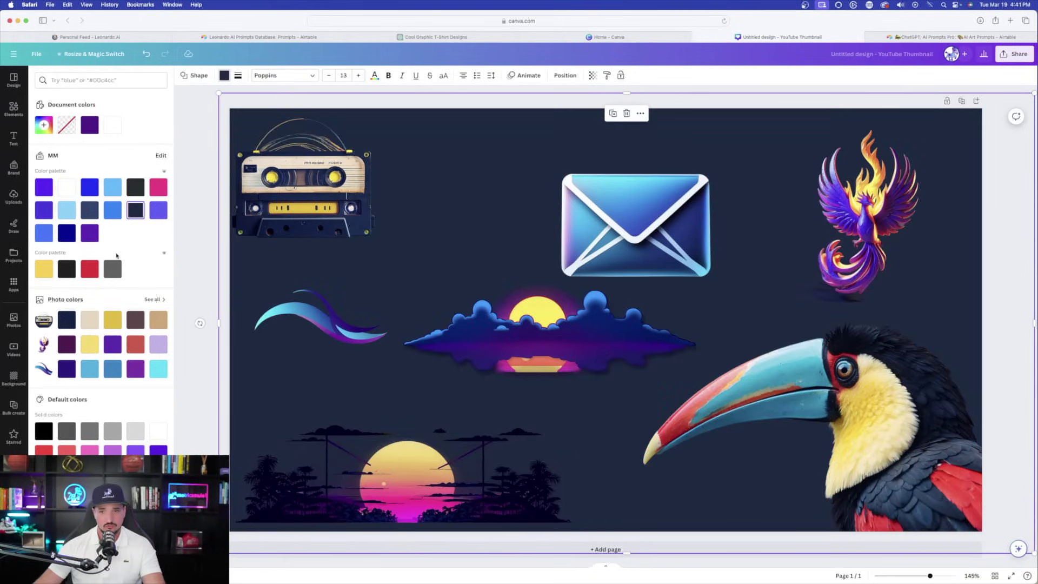
click(90, 273)
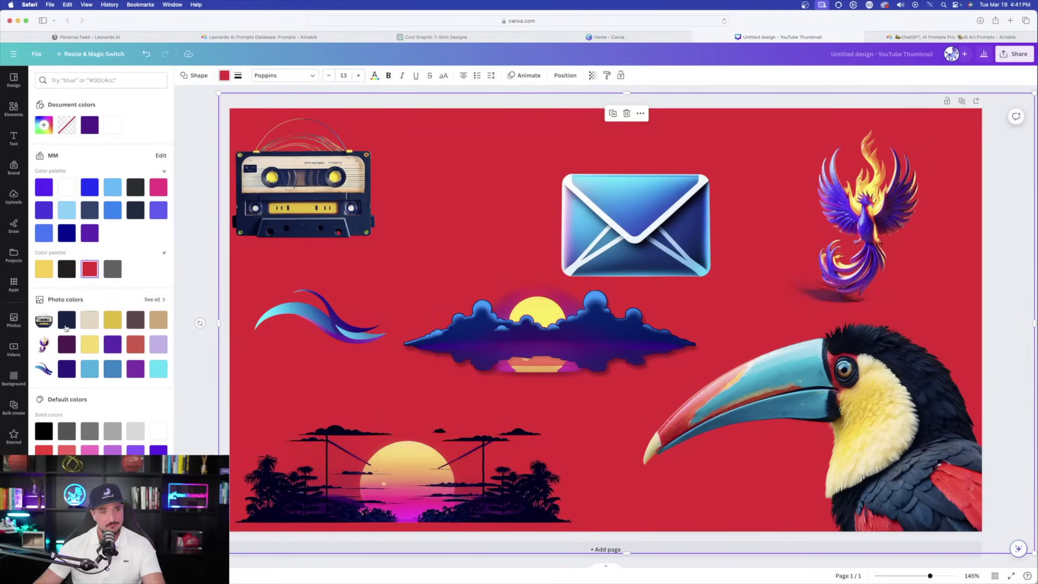
click(68, 320)
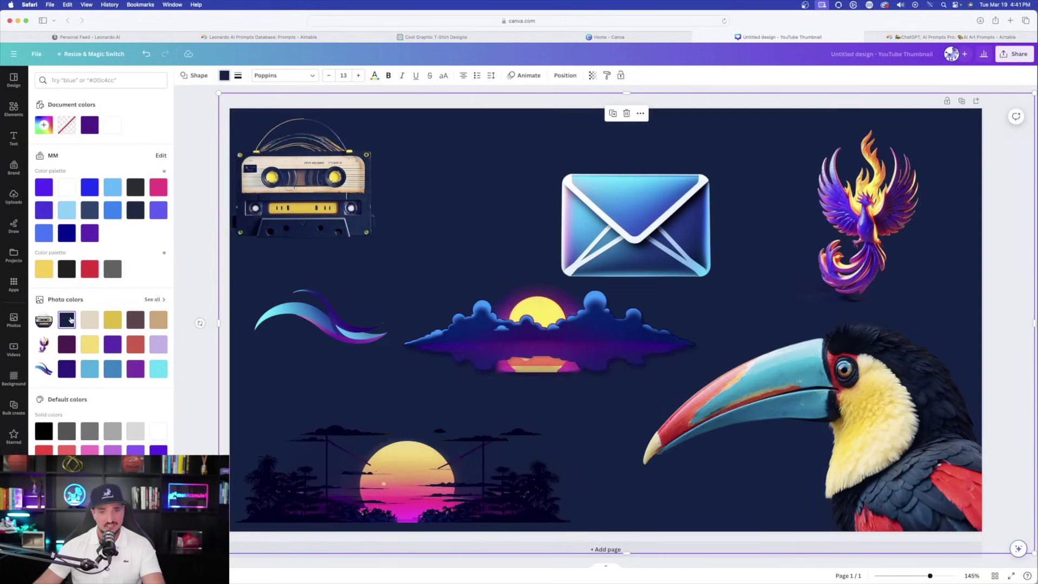
Step: Test light cyan, charcoal, deep navy and purple, then settle on a white background
click(159, 370)
click(135, 189)
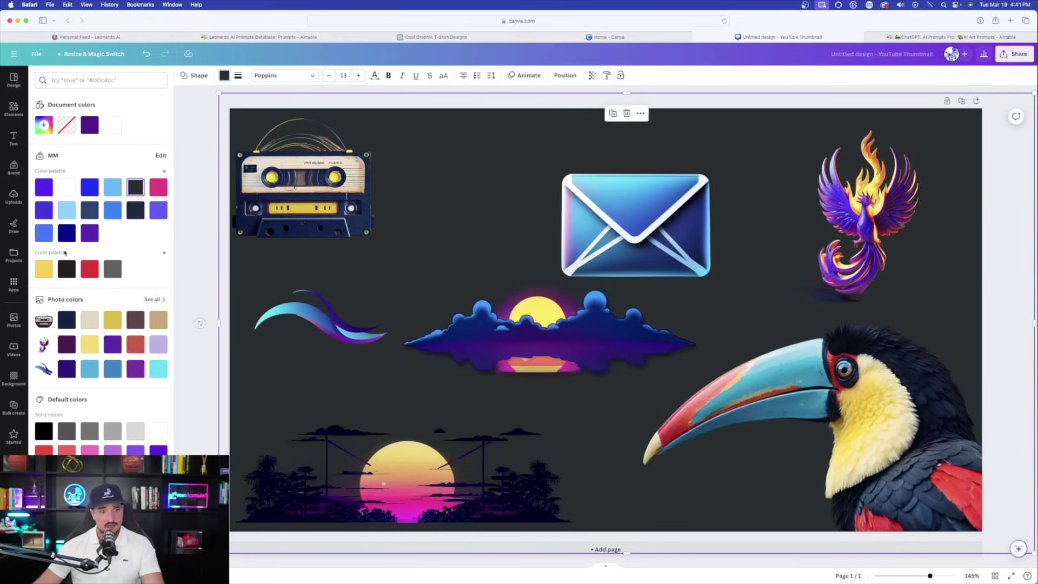
click(67, 233)
click(159, 214)
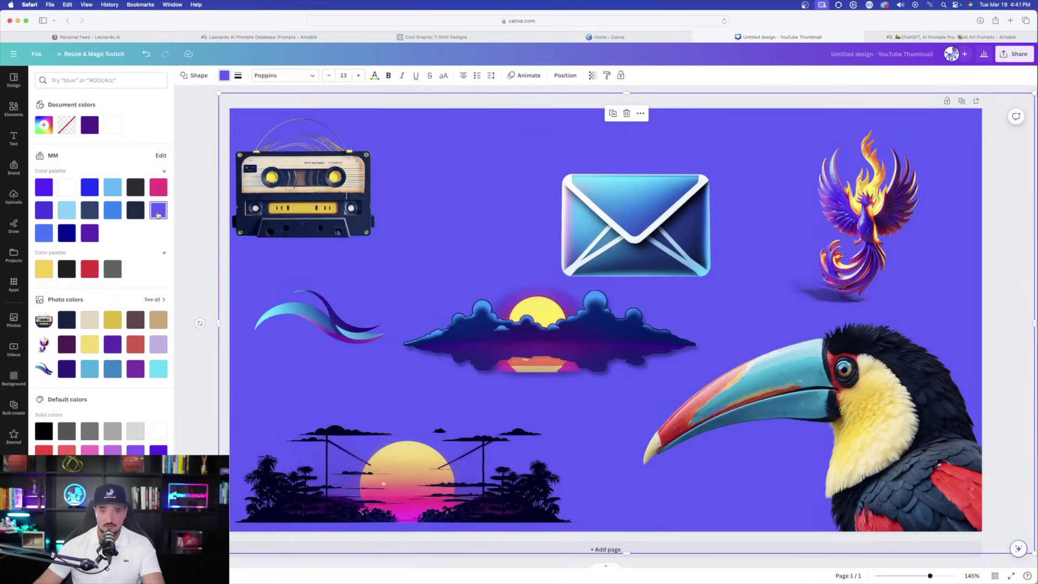
click(136, 189)
click(67, 187)
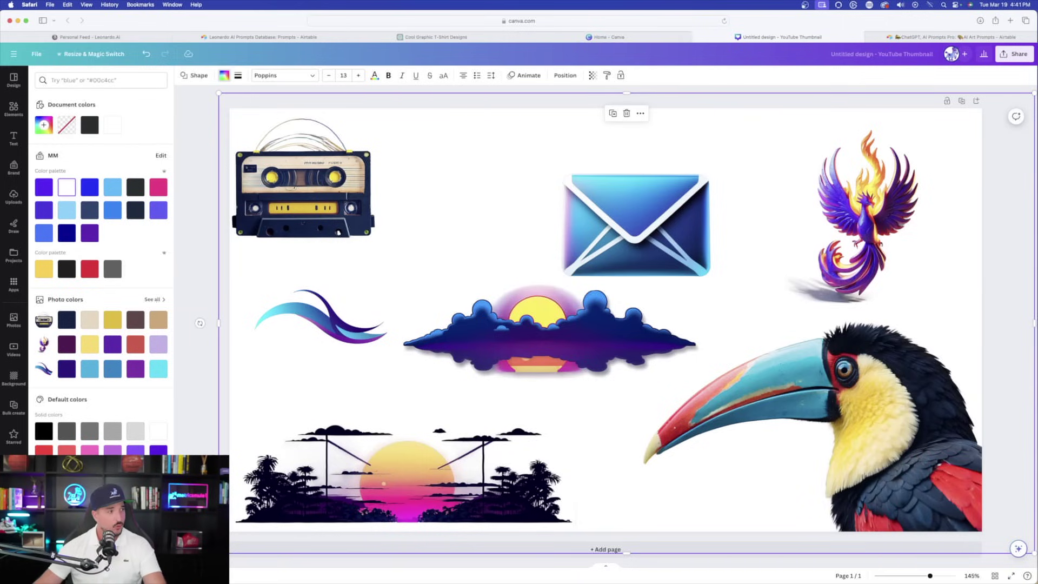
key(super+Tab)
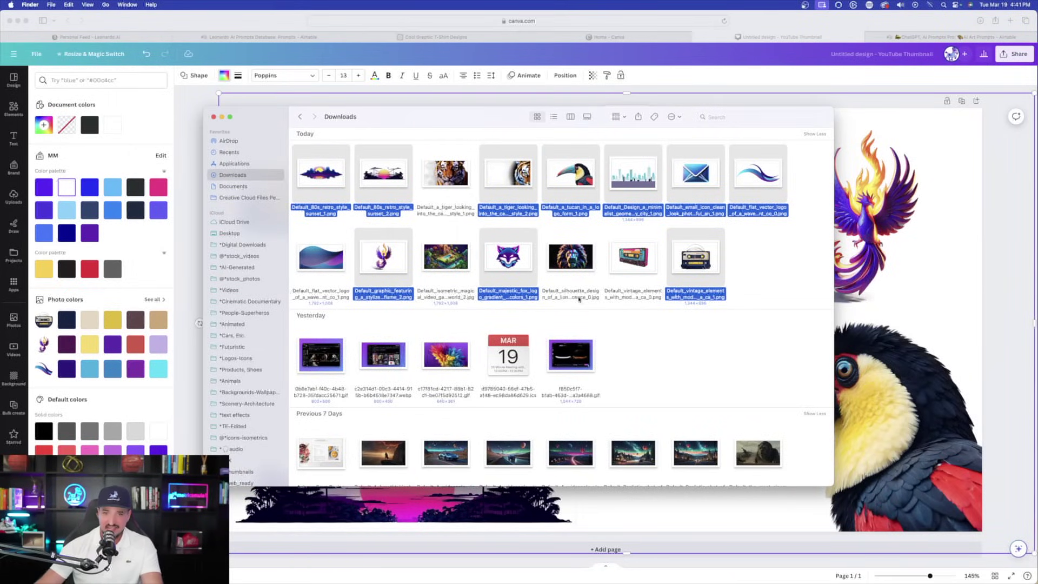
Step: Briefly preview the aurora road and soldier images from Downloads, closing each afterwards
scroll(522, 326, down, 5)
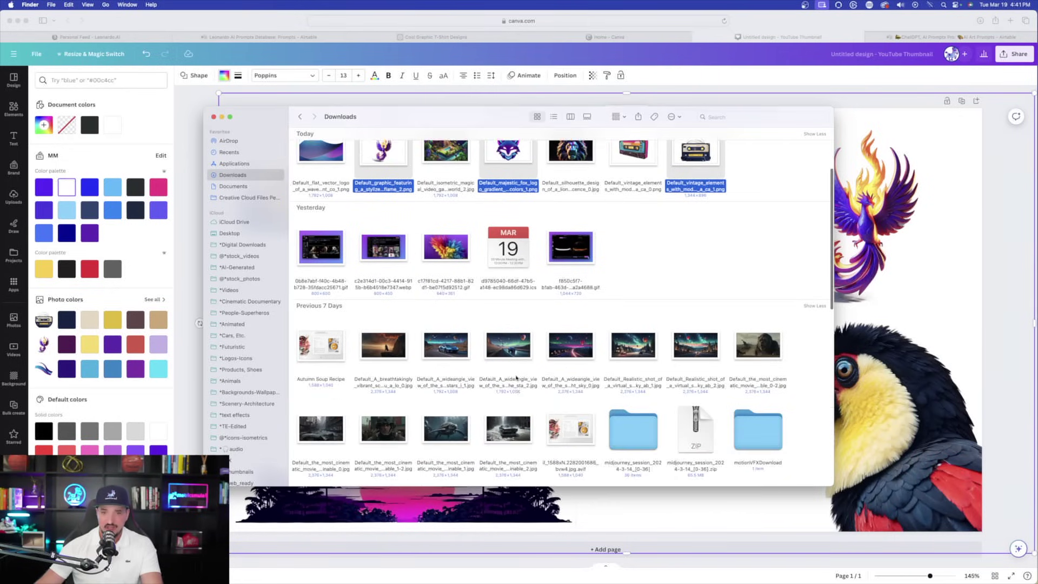
double_click(568, 332)
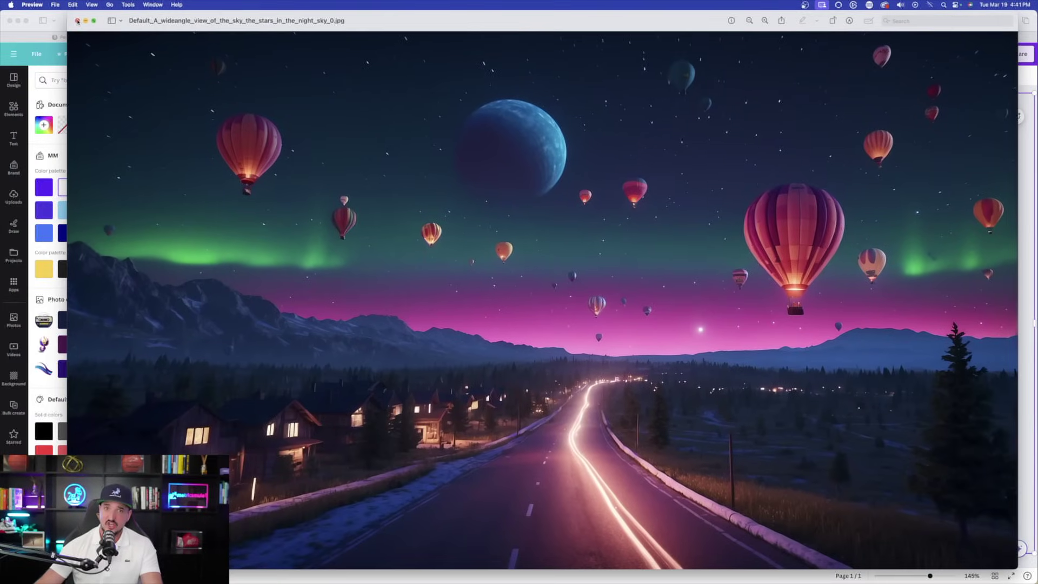
click(76, 21)
double_click(383, 353)
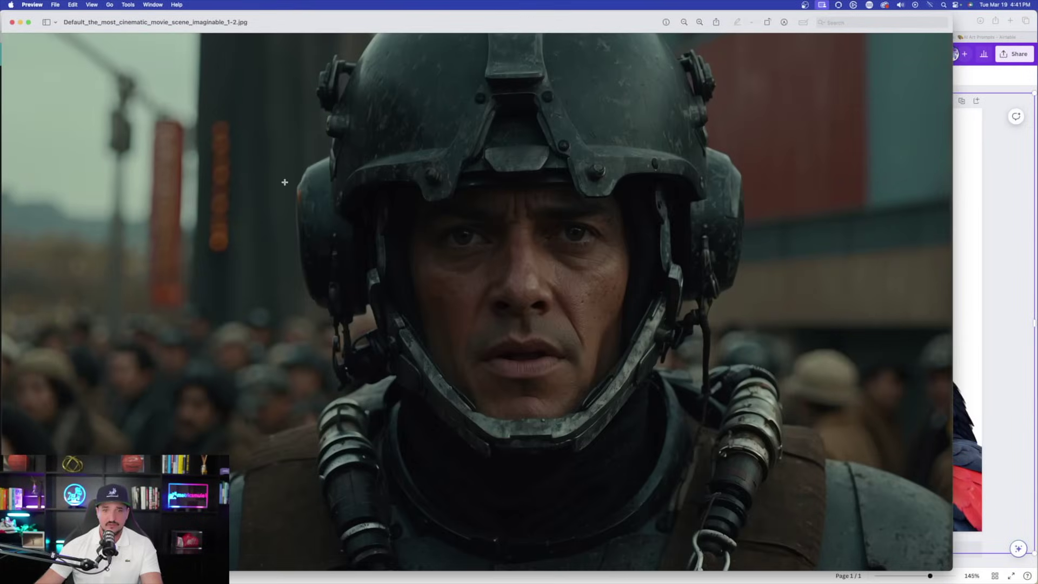
click(12, 22)
scroll(515, 233, up, 5)
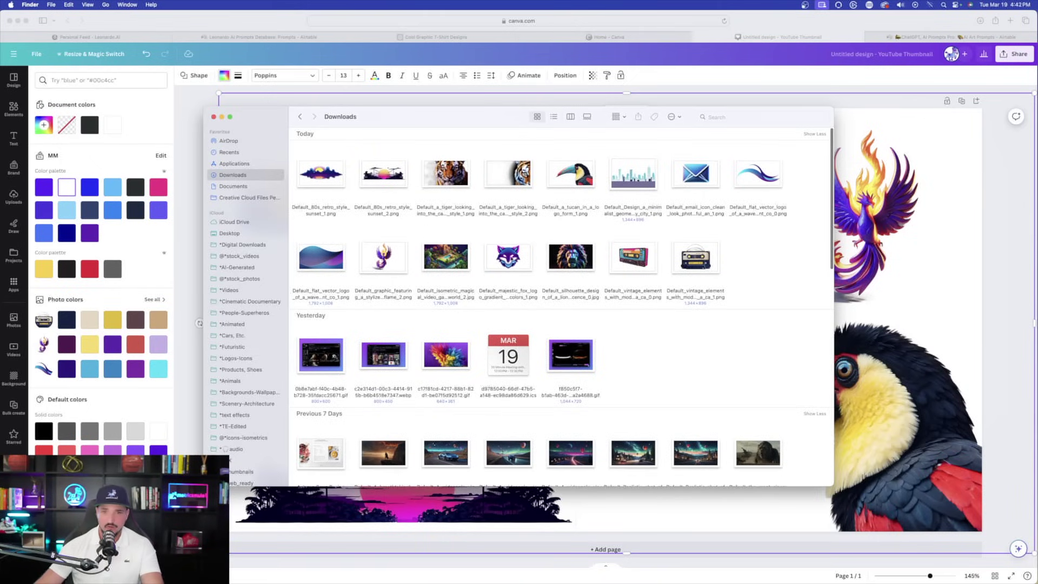
Step: Open the purple and blue fox logo PNG in Preview and position it over the Canva design
double_click(508, 257)
drag(334, 32, 513, 100)
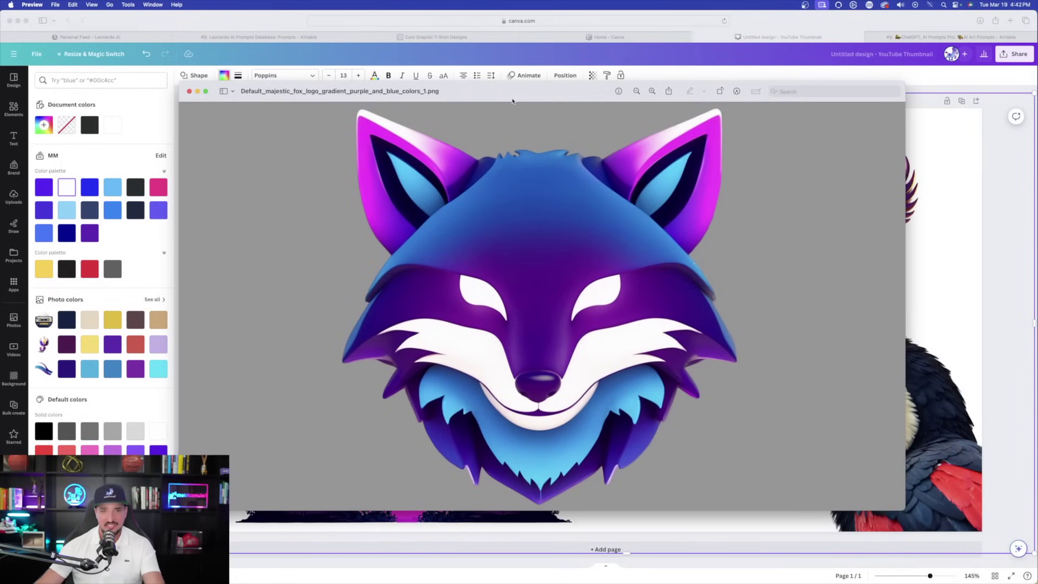